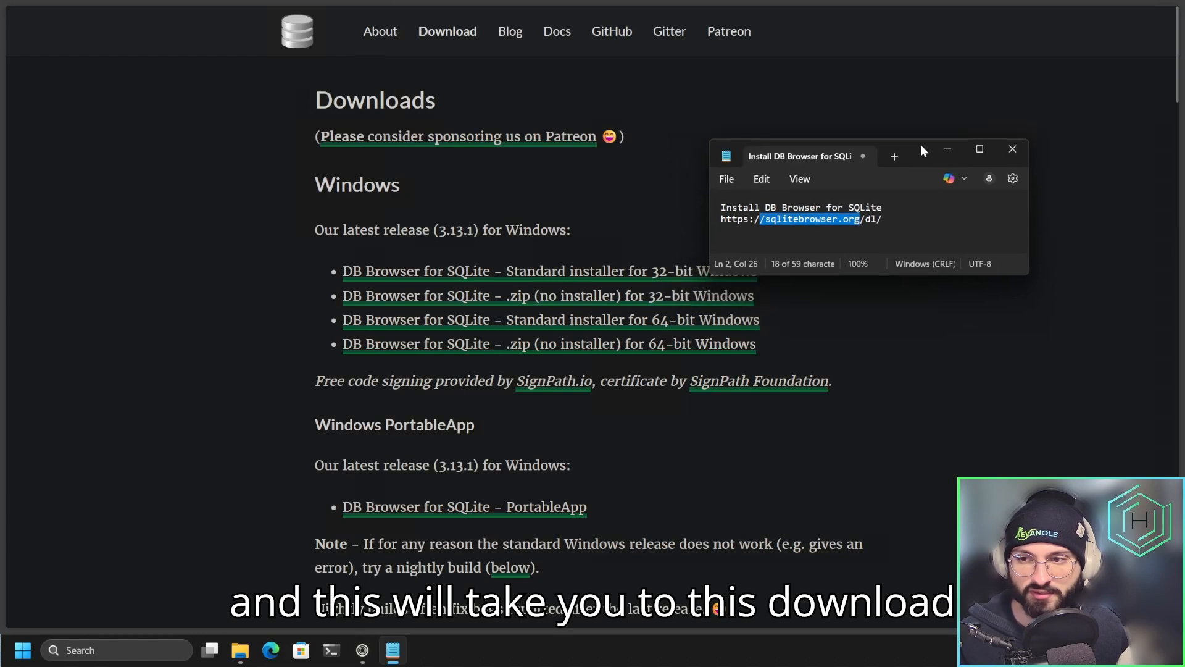
Download the standard installer for 64-bit Windows and launch DB.Browser.for.SQLite-v3.13.1-win64.msi from the demo folder.
{"action": "left_click", "coordinate": [417, 232]}
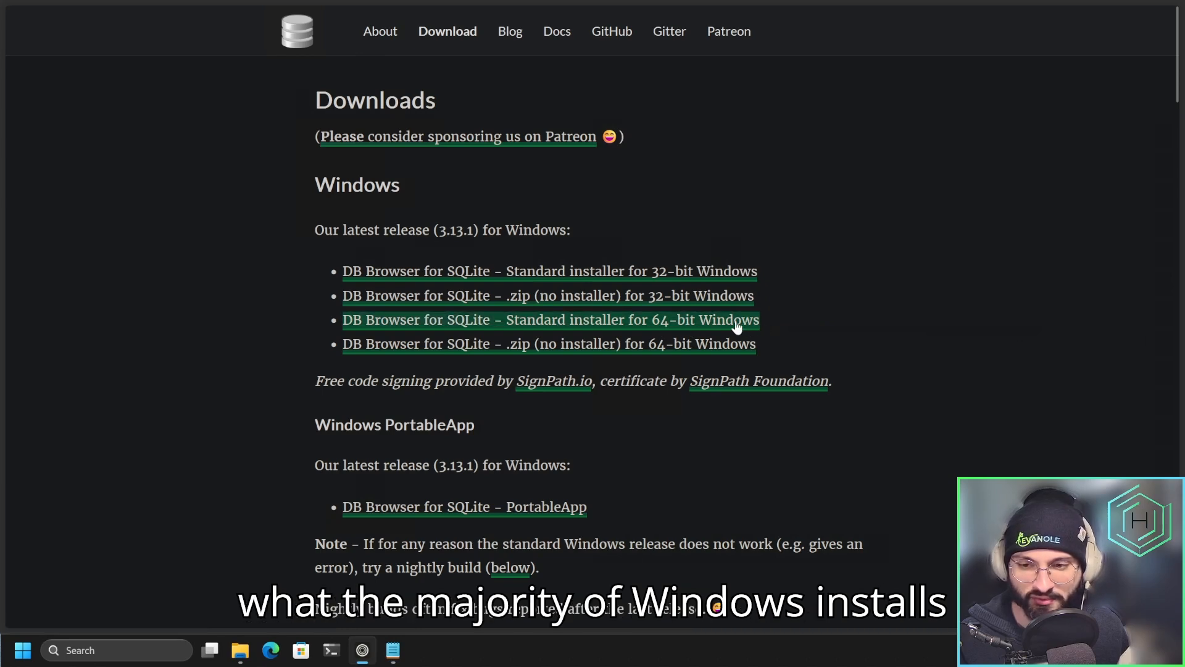
{"action": "left_click", "coordinate": [692, 326]}
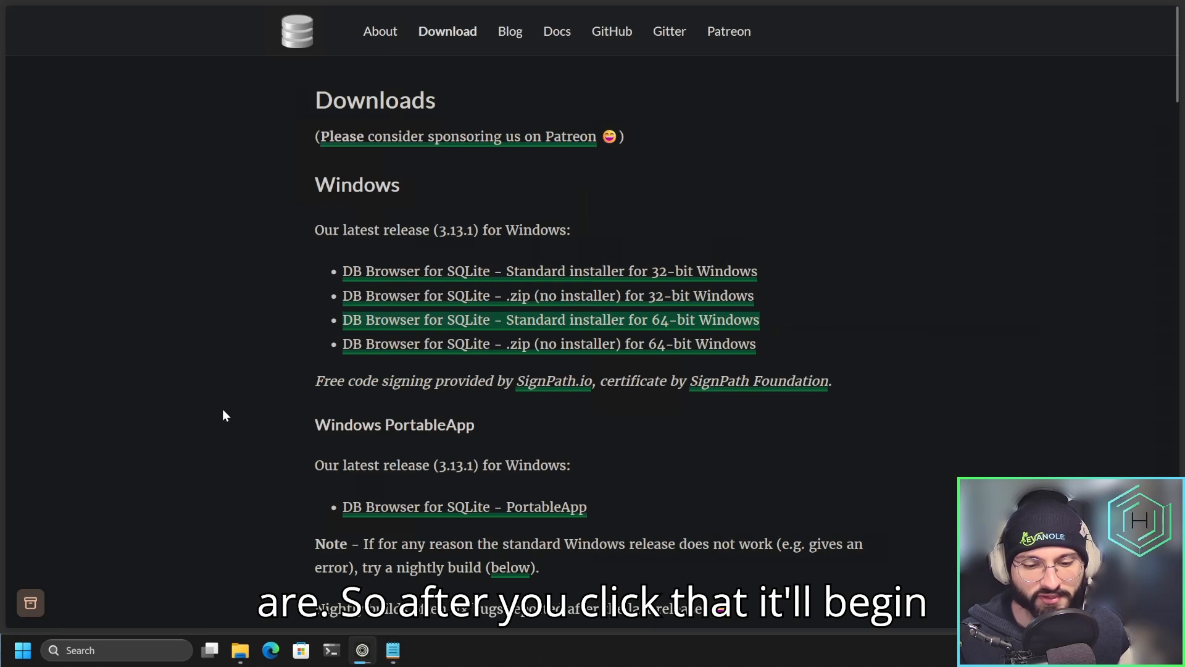
{"action": "left_click", "coordinate": [240, 650]}
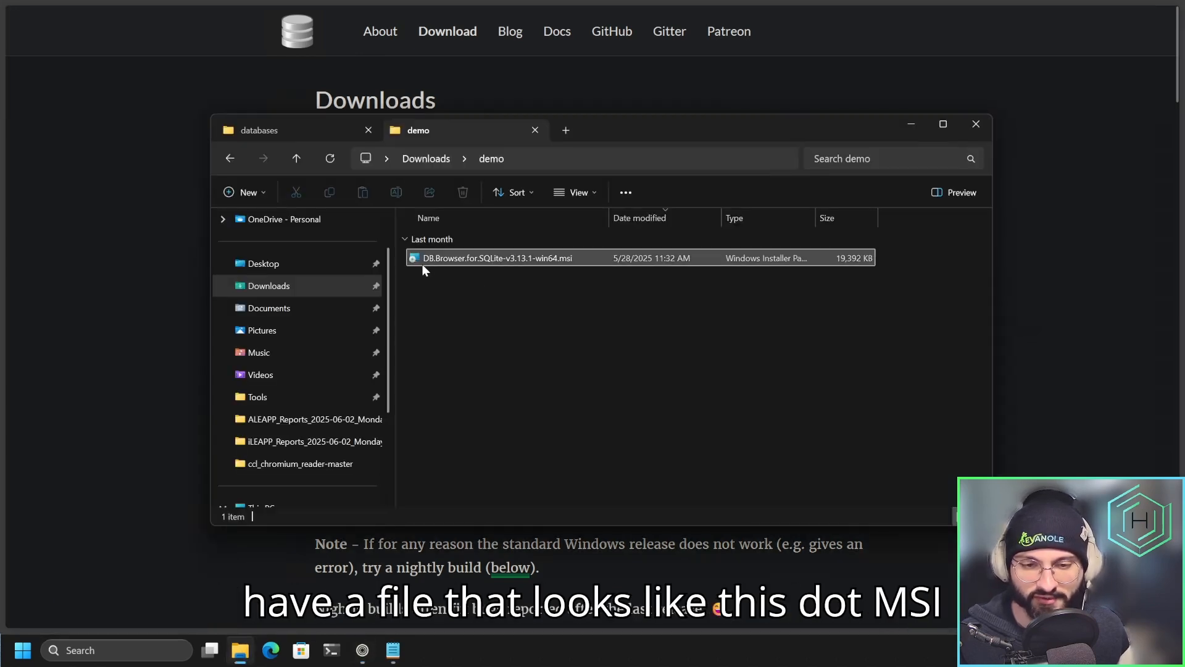
{"action": "double_click", "coordinate": [579, 261]}
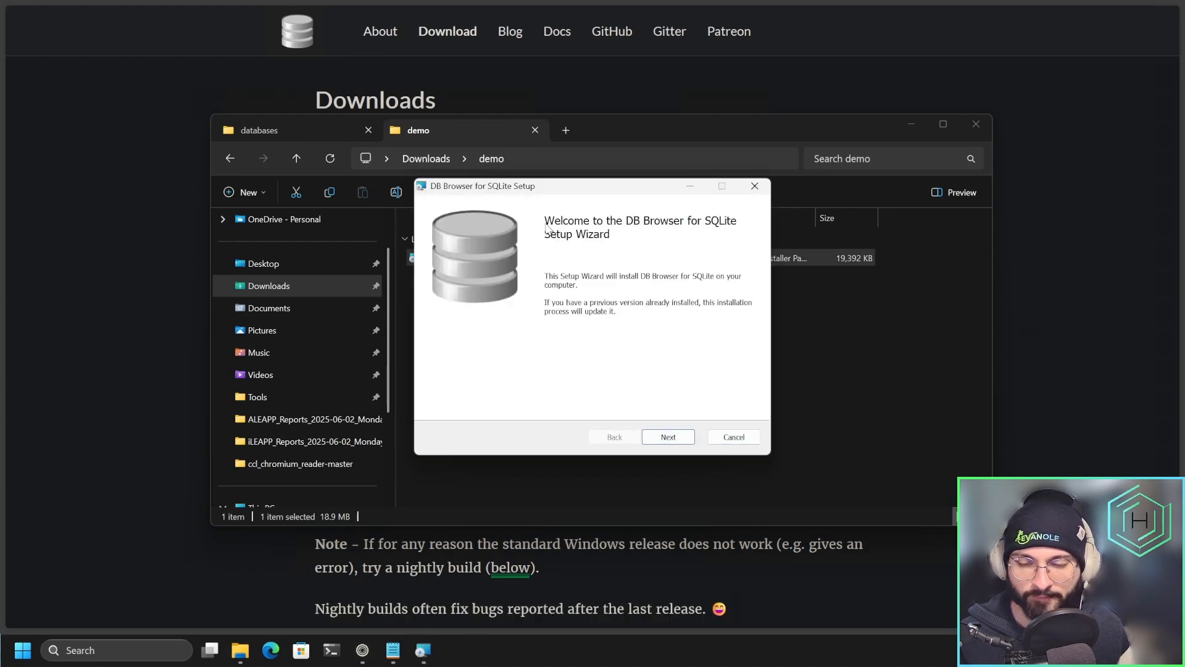
Accept the license agreement and go through the setup options, including a desktop shortcut for DB Browser (SQLite) and the default features and location.
{"action": "left_click", "coordinate": [668, 436]}
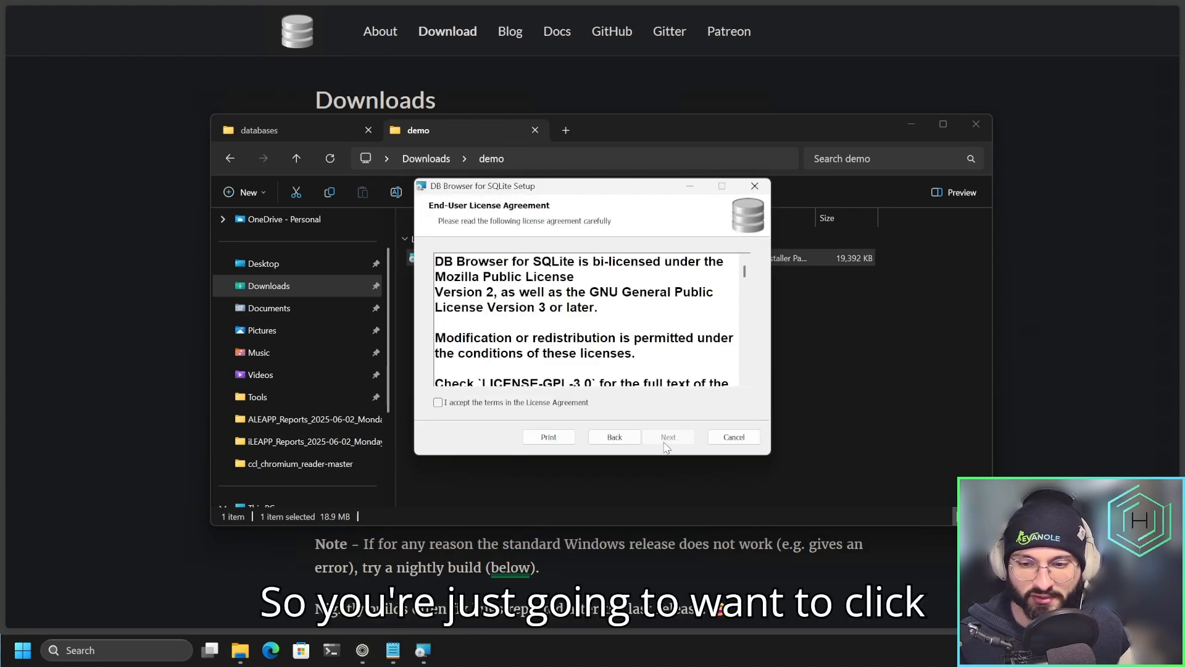
{"action": "left_click", "coordinate": [501, 402]}
{"action": "left_click", "coordinate": [668, 436]}
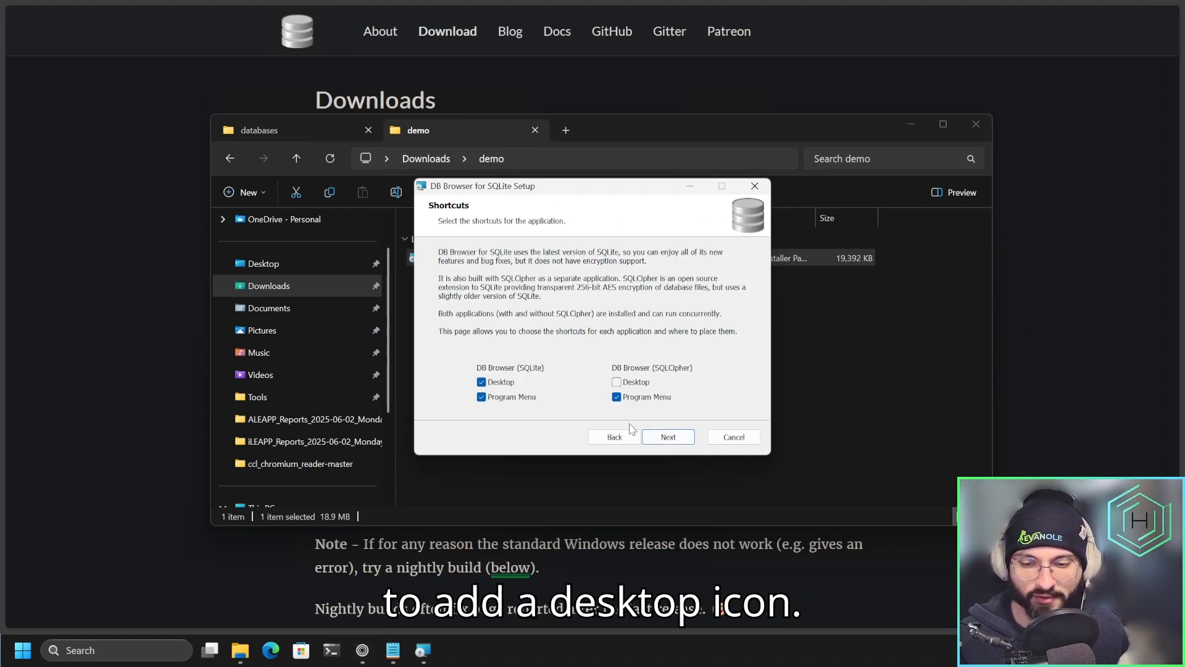
{"action": "left_click", "coordinate": [669, 437]}
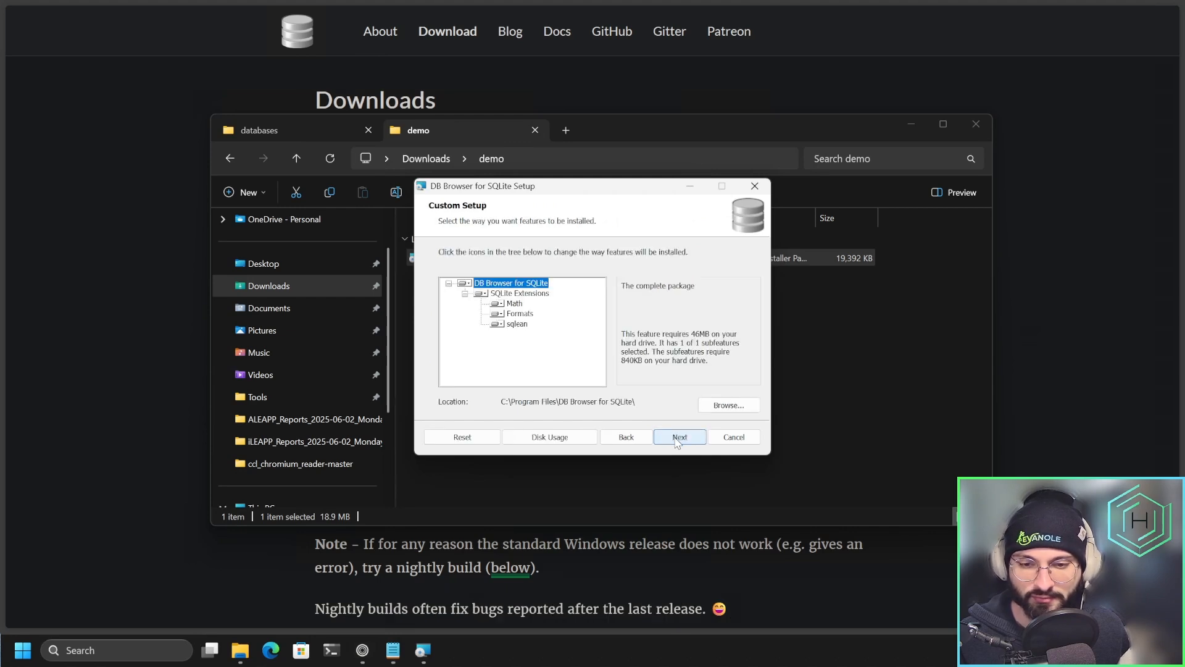
{"action": "left_click", "coordinate": [677, 437]}
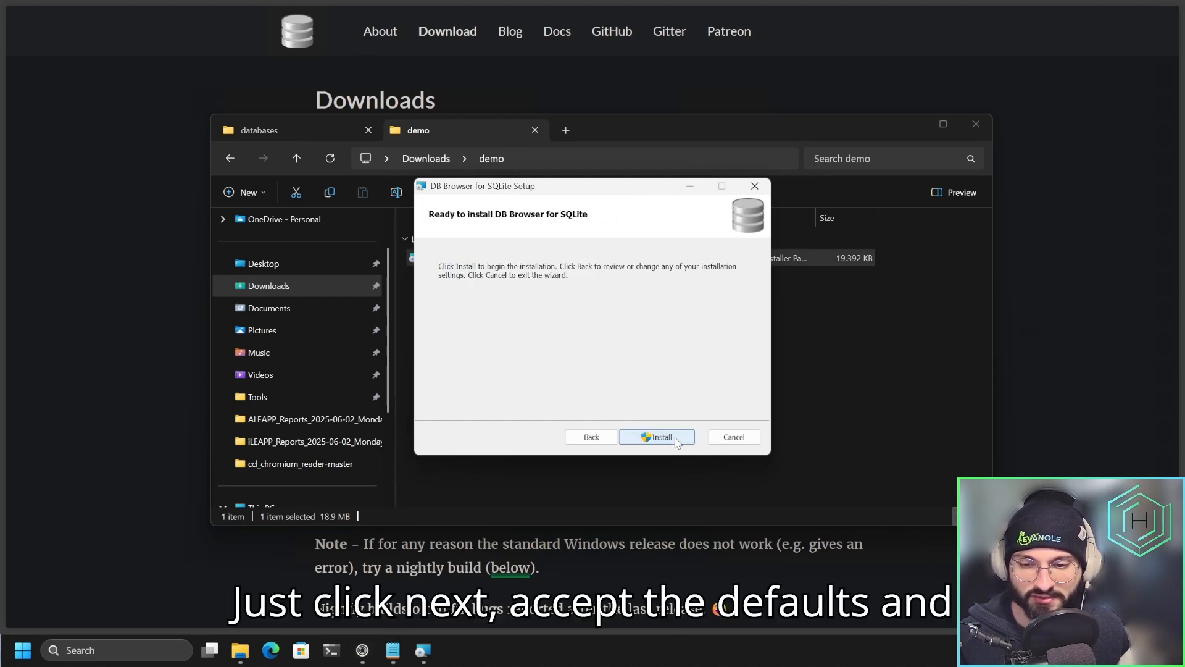
Install DB Browser for SQLite, allow it to make changes to the device, and finish the setup wizard.
{"action": "left_click", "coordinate": [677, 440]}
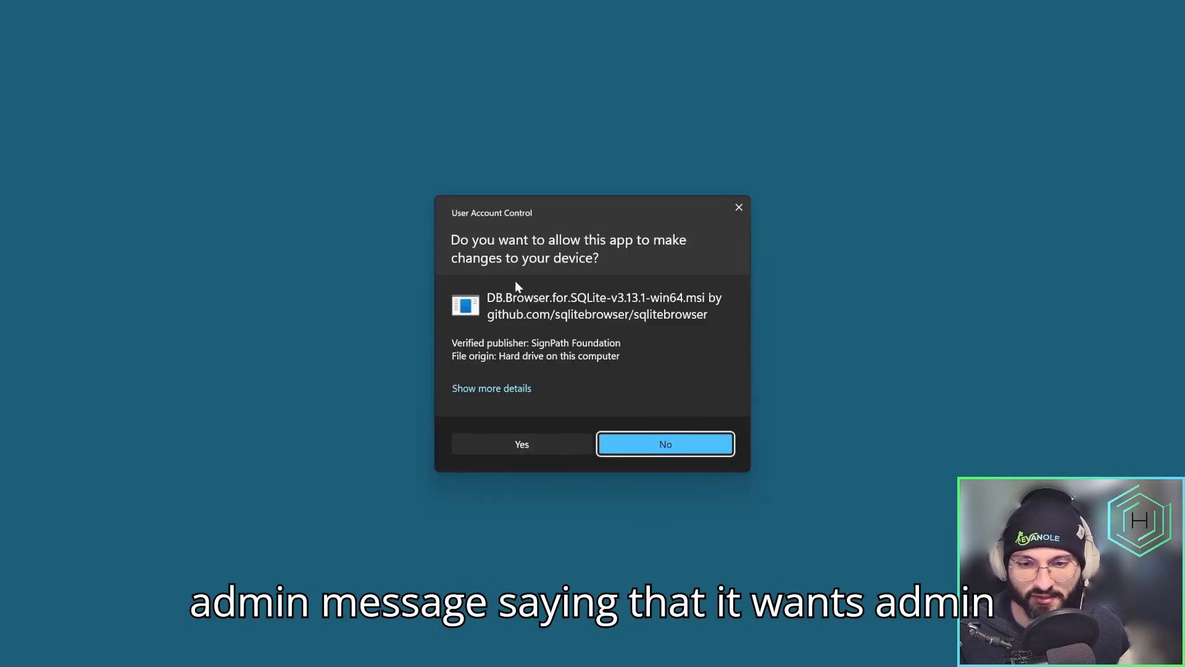
{"action": "left_click", "coordinate": [504, 446]}
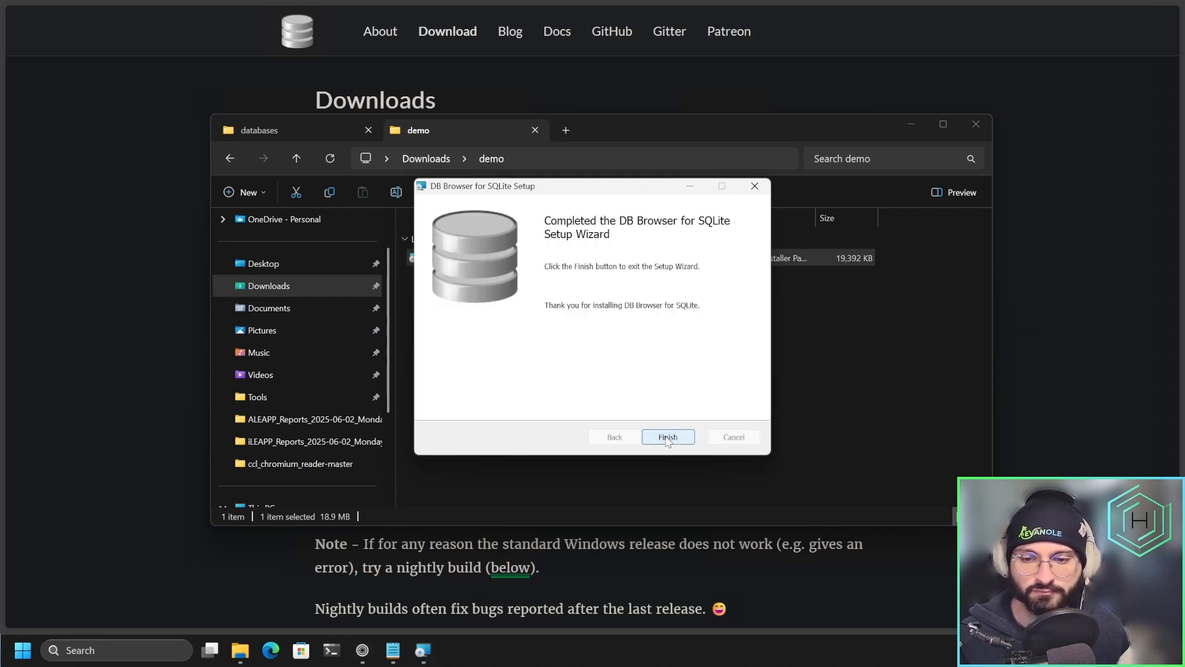
{"action": "left_click", "coordinate": [667, 437]}
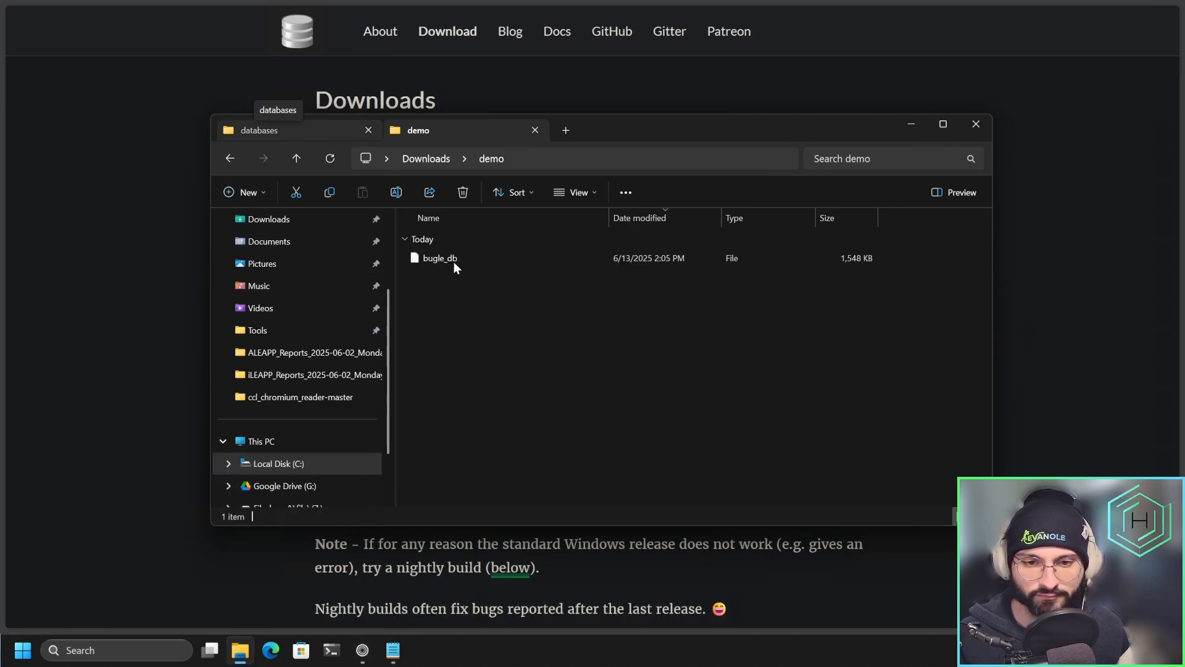
Bring up the choice of apps for opening the bugle_db file in the com.google.android.apps.messaging databases folder.
{"action": "left_click", "coordinate": [450, 259]}
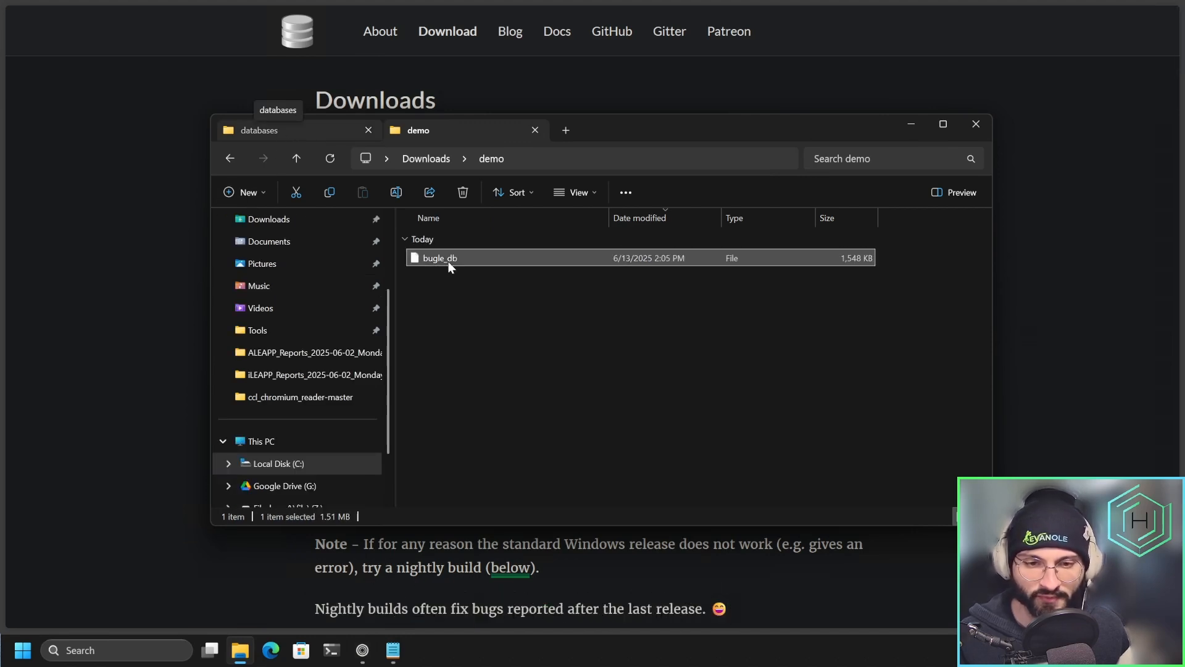
{"action": "key", "text": "ctrl+Tab"}
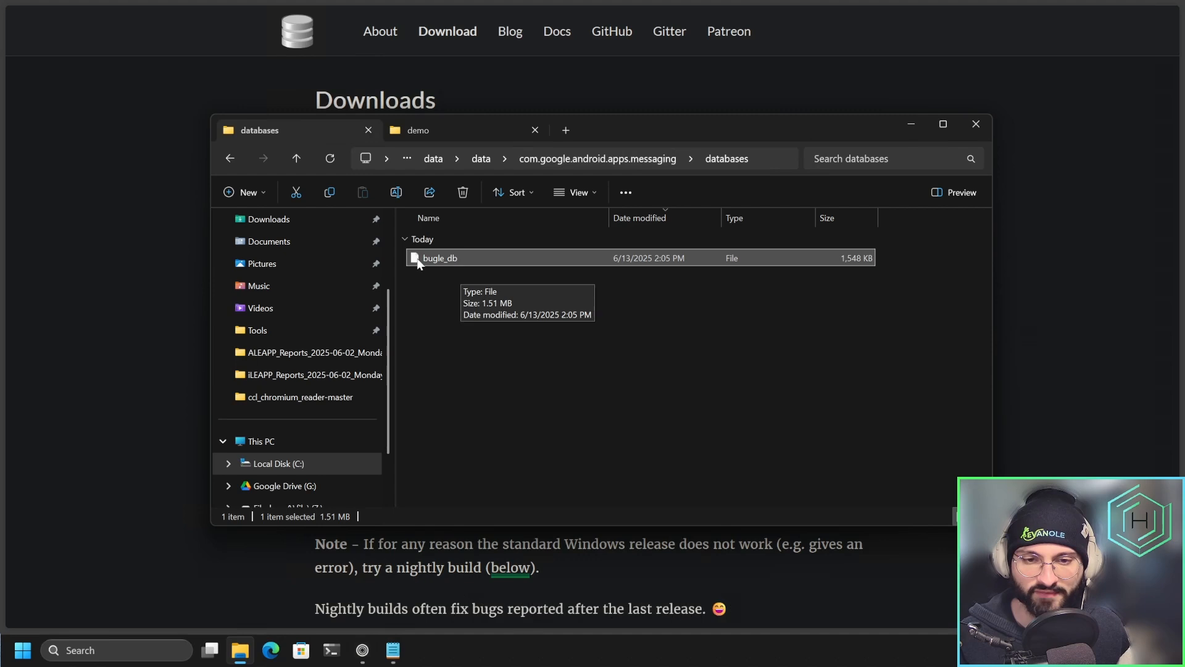
{"action": "right_click", "coordinate": [461, 260]}
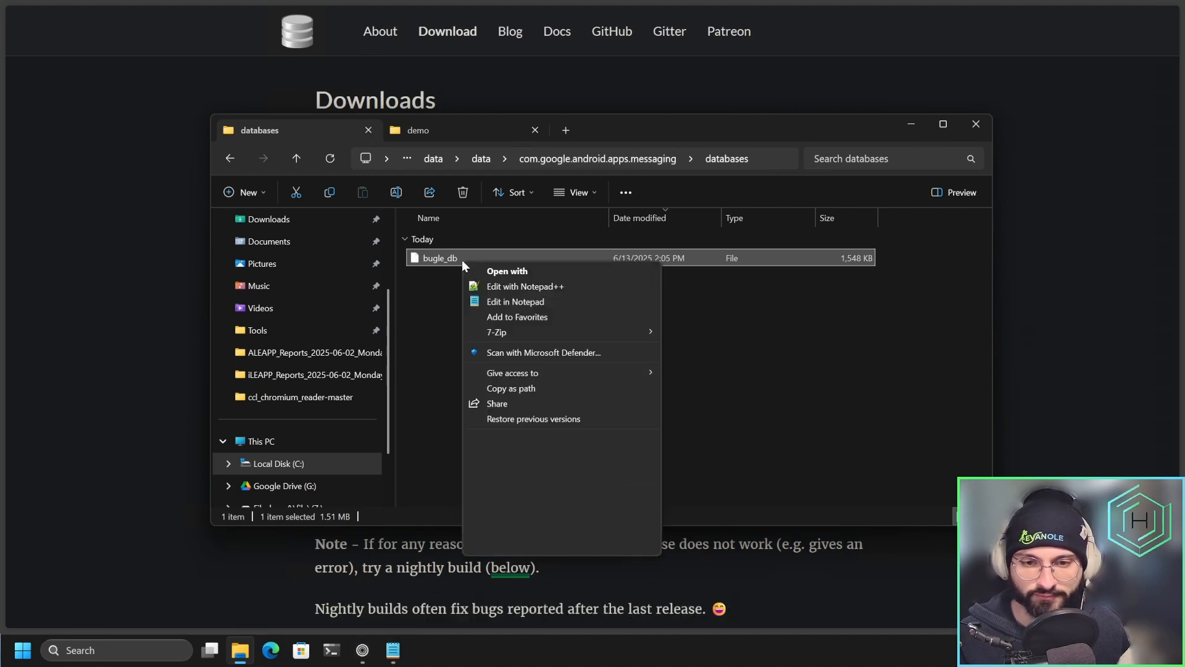
{"action": "left_click", "coordinate": [496, 272]}
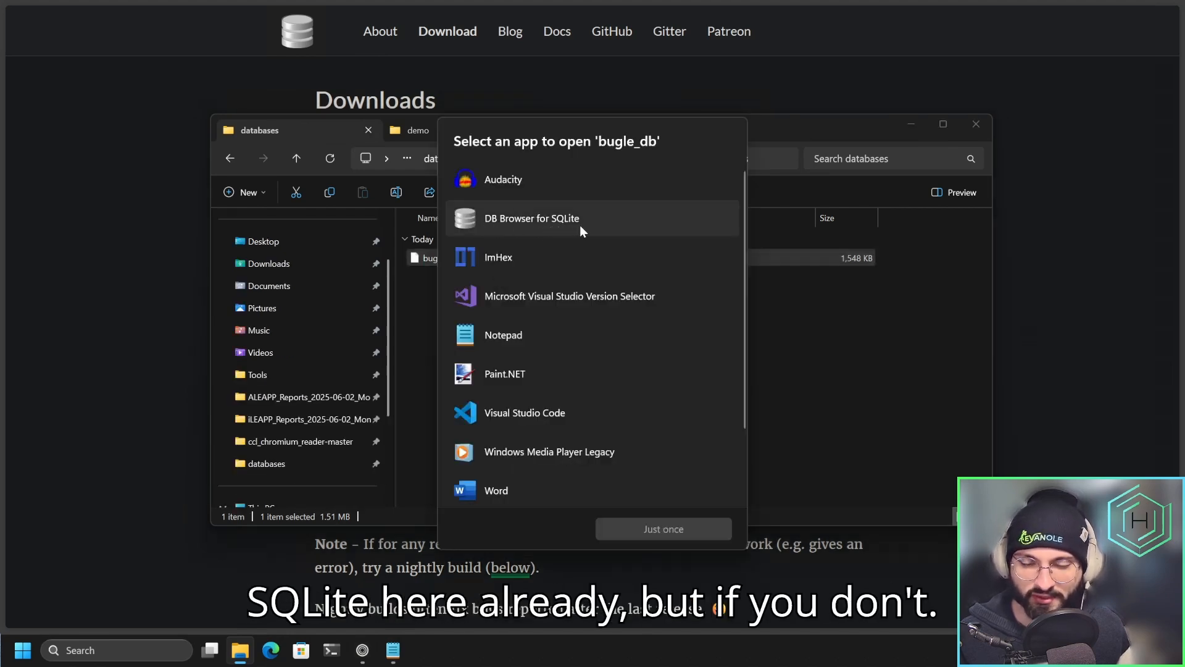
Choose DB Browser for SQLite.exe from its folder in Program Files as the app and open bugle_db with it just once.
{"action": "scroll", "coordinate": [580, 224], "scroll_direction": "down", "scroll_amount": 3}
{"action": "left_click", "coordinate": [532, 475]}
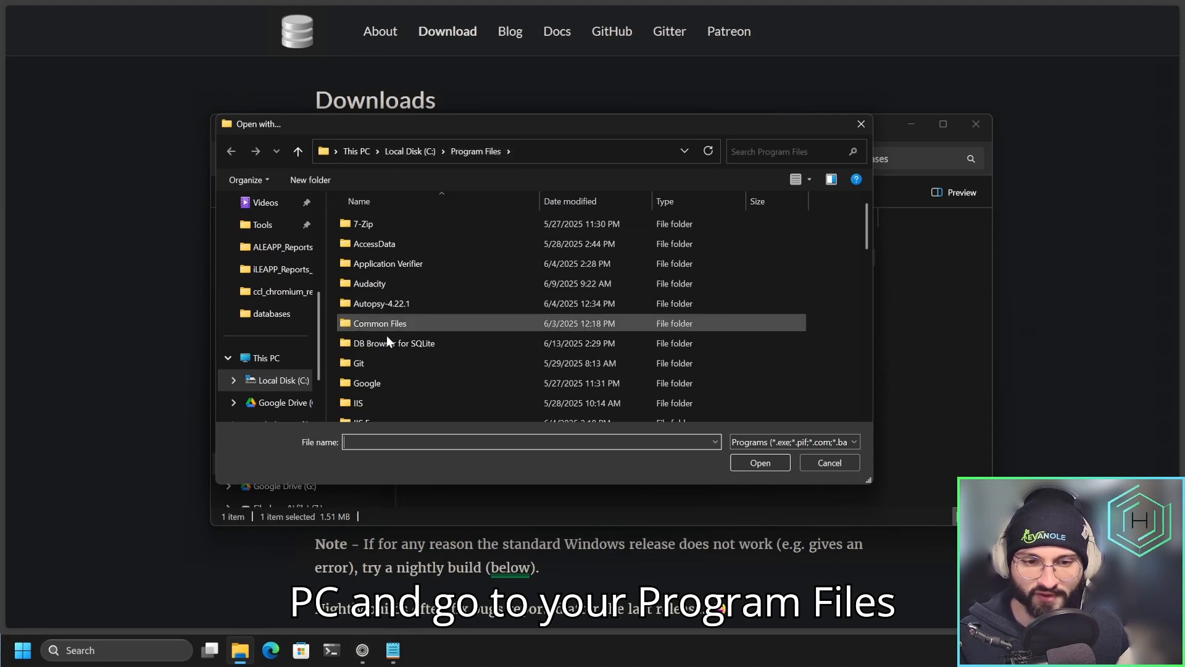
{"action": "left_click", "coordinate": [369, 342]}
{"action": "double_click", "coordinate": [369, 342]}
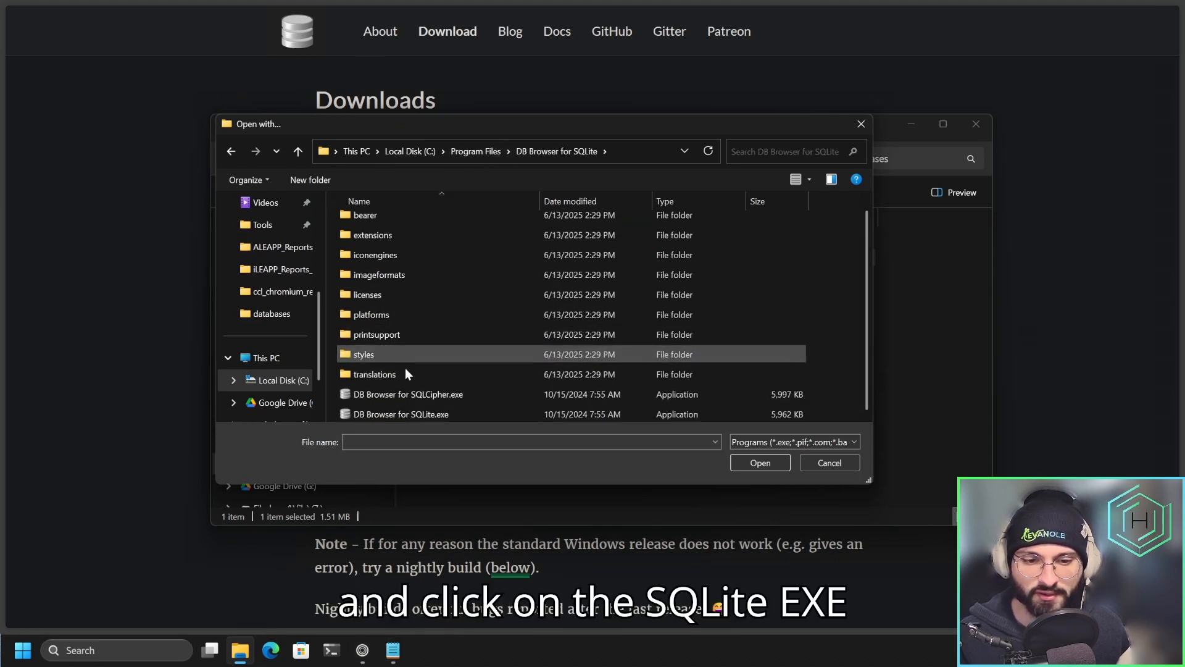
{"action": "left_click", "coordinate": [456, 413]}
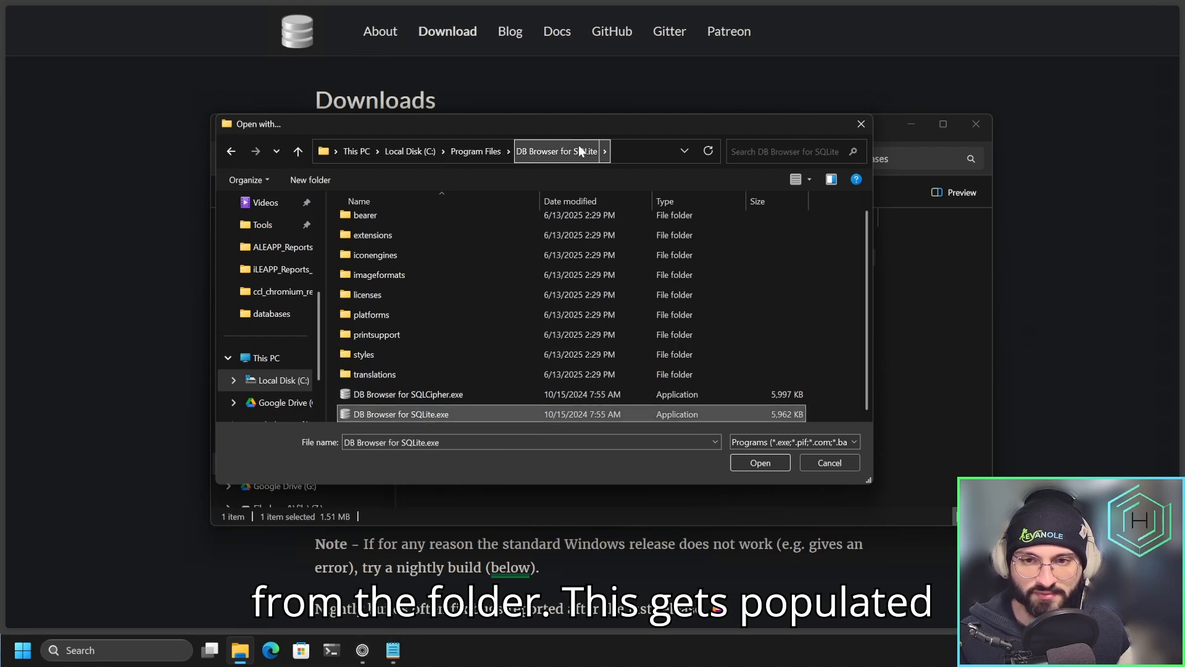
{"action": "left_click", "coordinate": [772, 464]}
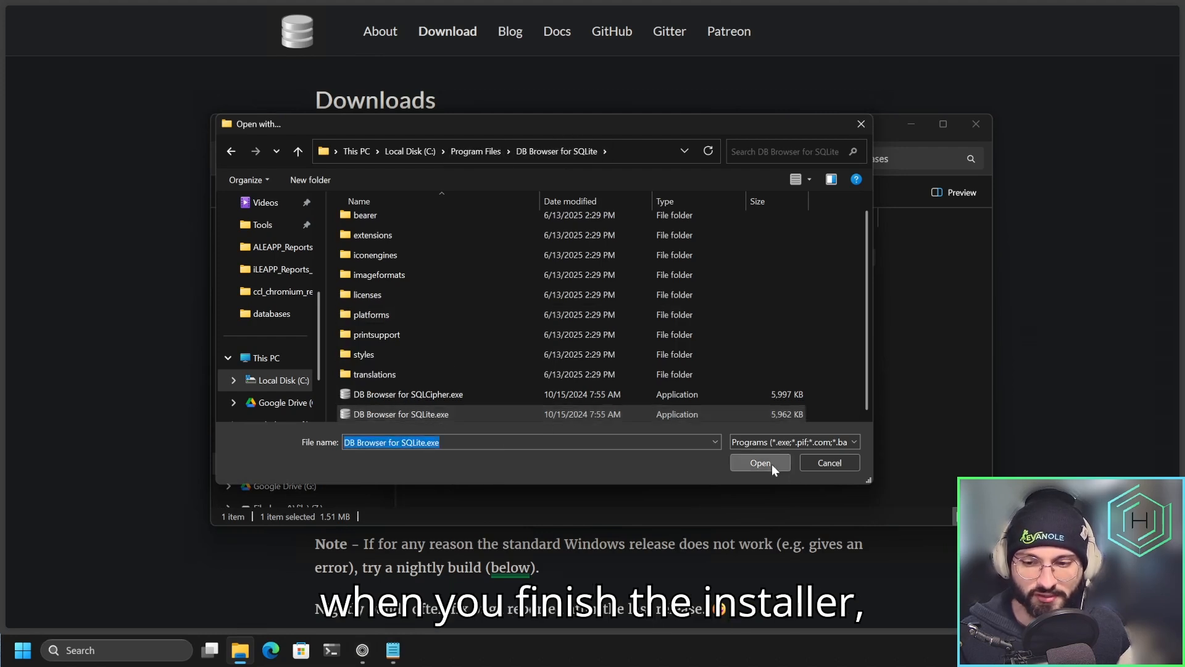
{"action": "scroll", "coordinate": [520, 195], "scroll_direction": "up", "scroll_amount": 1}
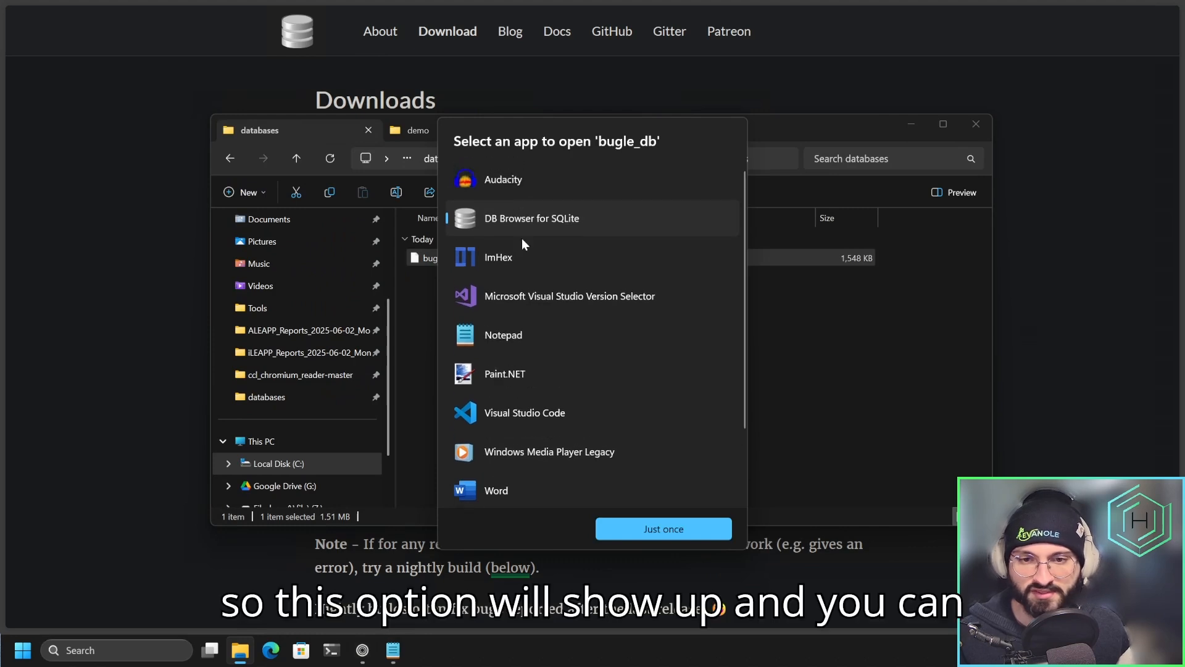
{"action": "left_click", "coordinate": [657, 532]}
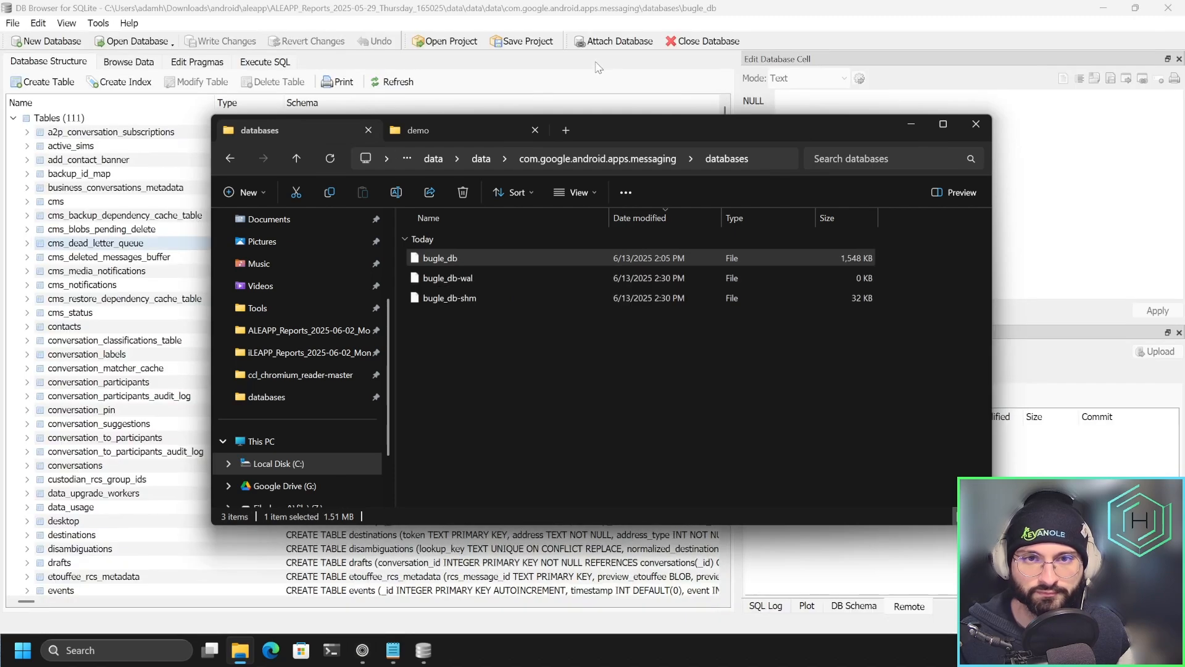
Look over the database's tables and their schemas, and browse the data of the conversations table.
{"action": "left_click", "coordinate": [529, 15]}
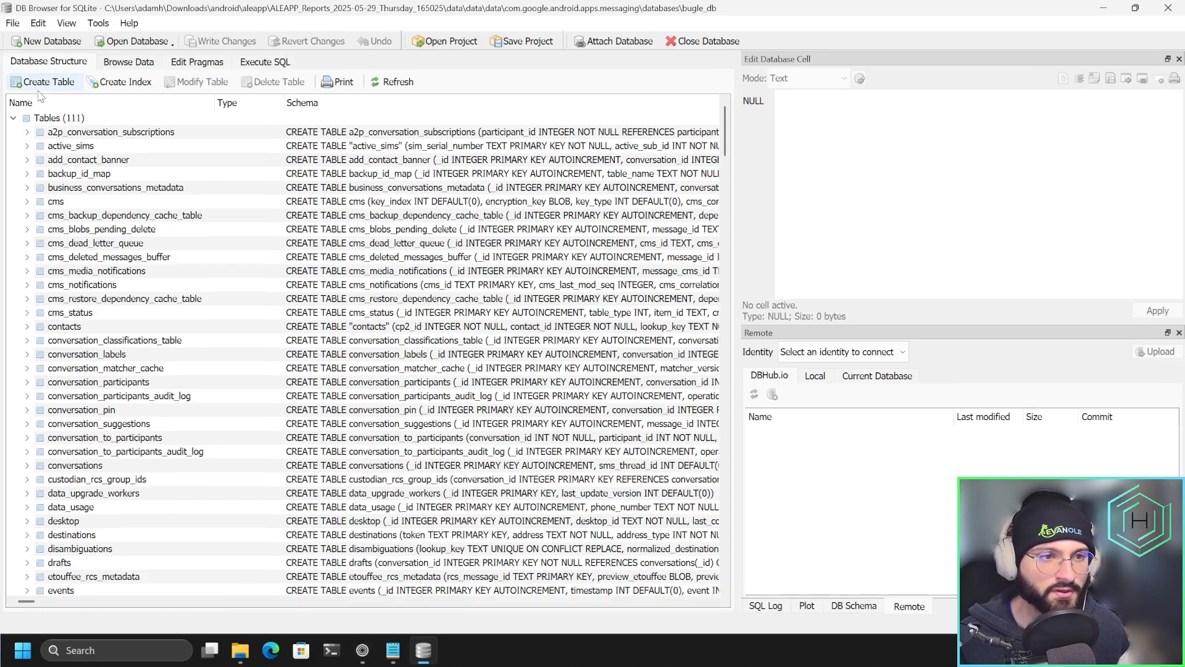
{"action": "left_click", "coordinate": [39, 116]}
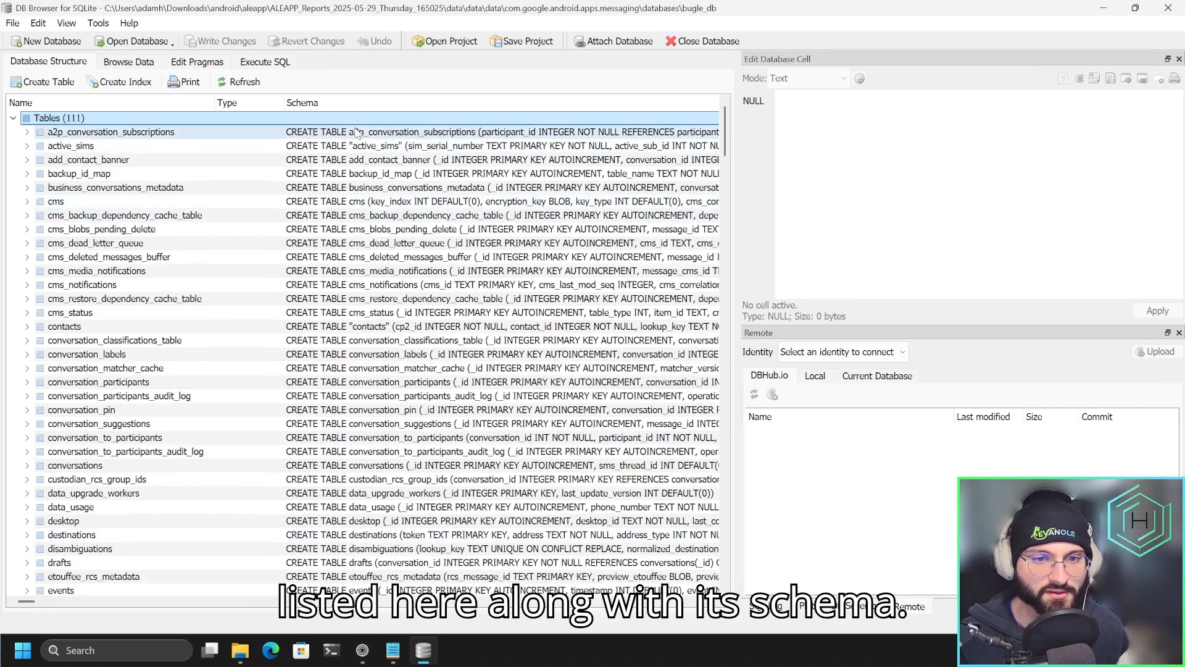
{"action": "scroll", "coordinate": [395, 456], "scroll_direction": "down", "scroll_amount": 5}
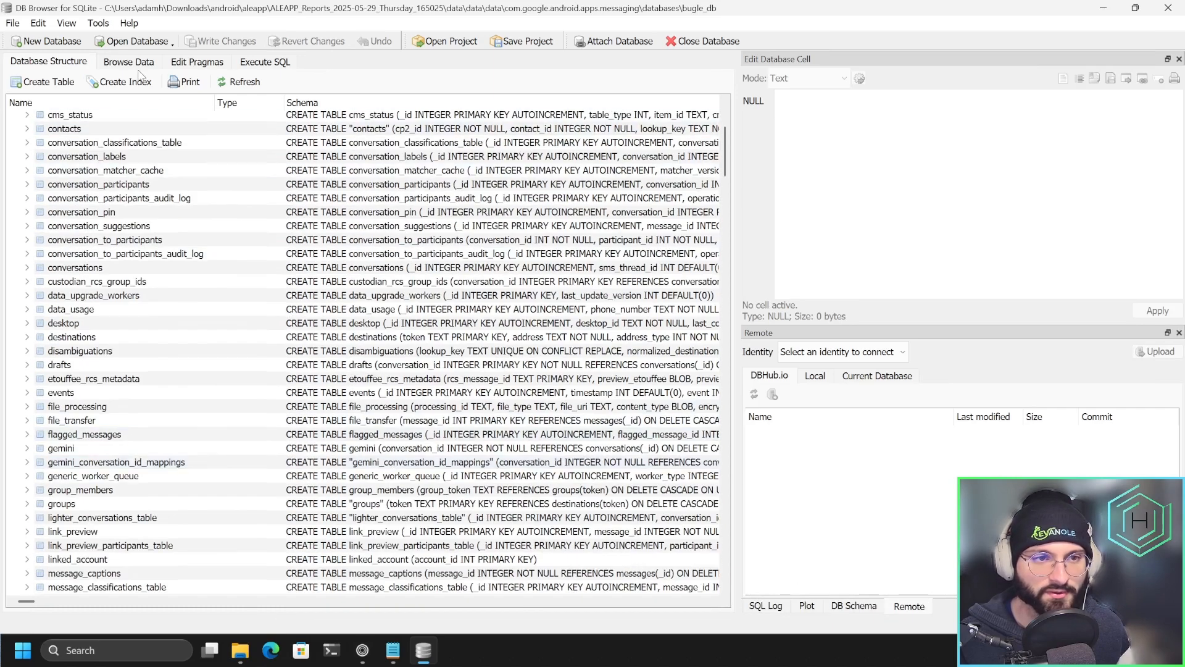
{"action": "left_click", "coordinate": [130, 62]}
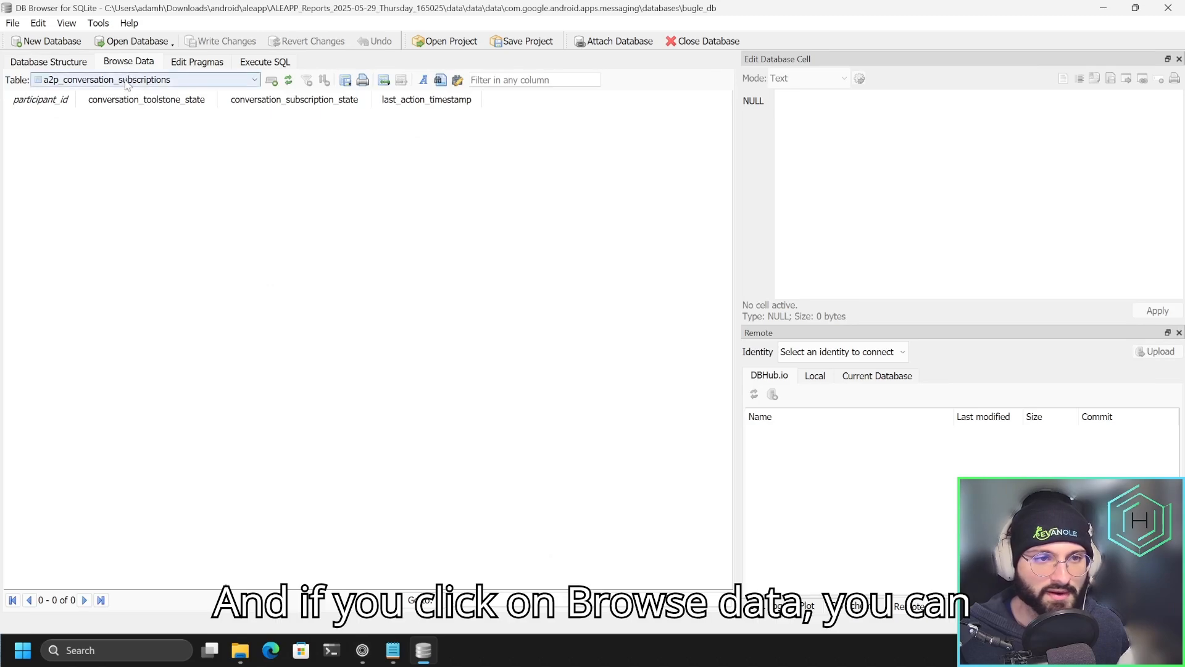
{"action": "left_click", "coordinate": [129, 80]}
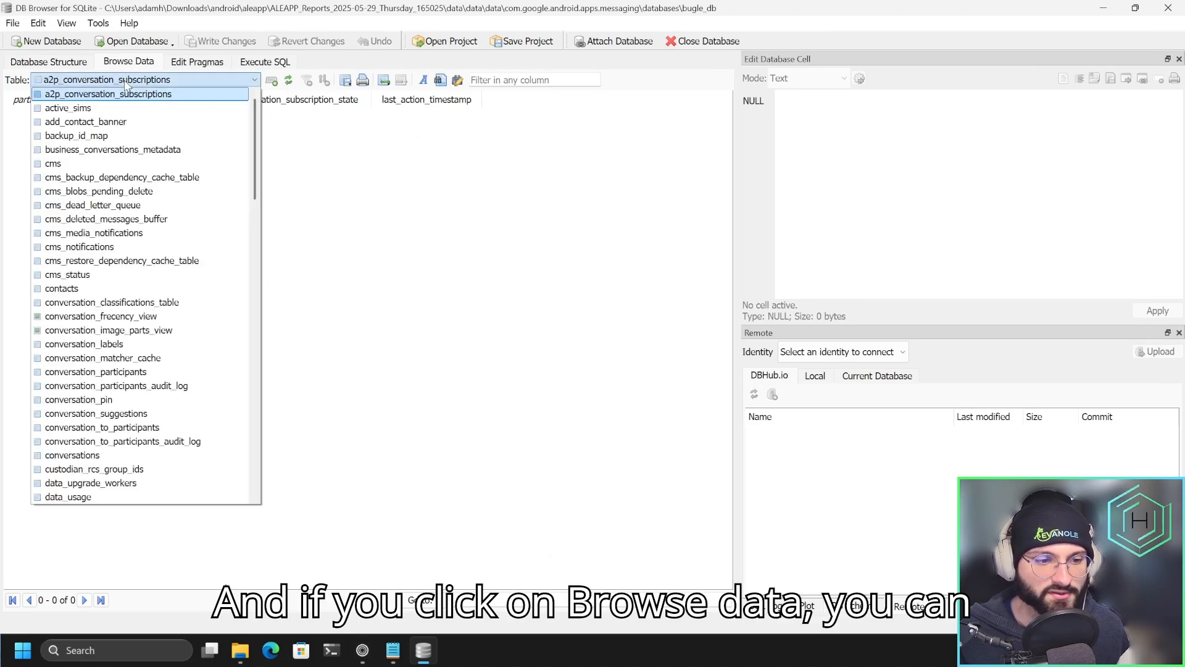
{"action": "left_click", "coordinate": [103, 462]}
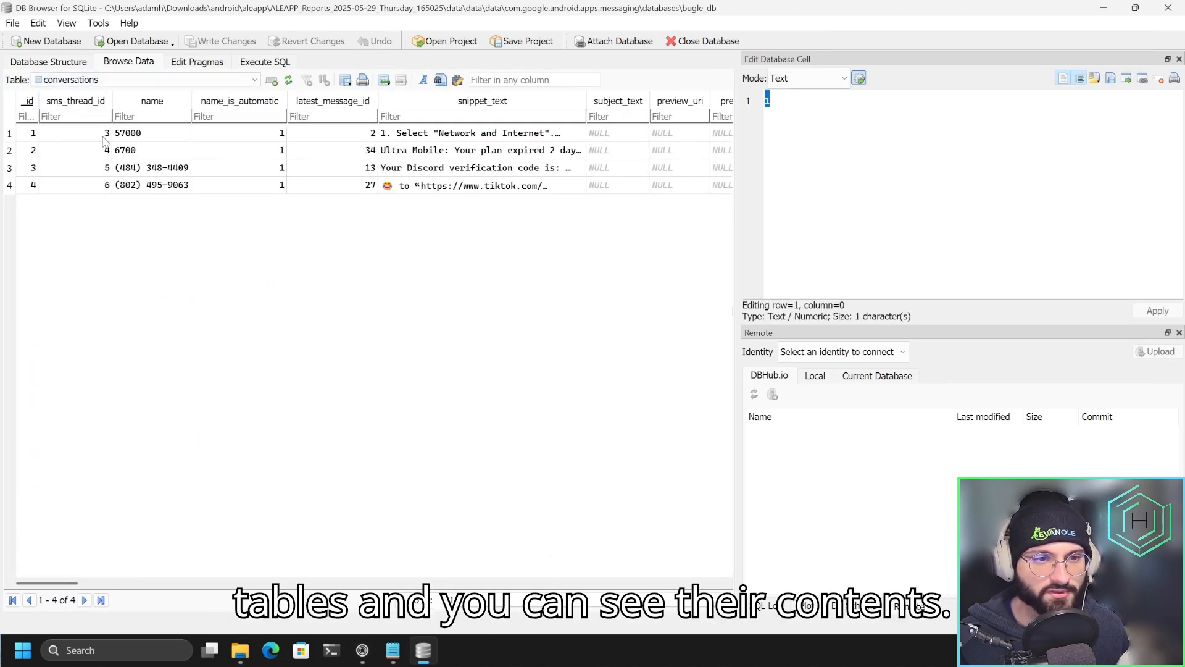
Enter and execute an SQL query selecting timestamp and text from parts where parts.conversation_id = 4, ordered by parts.timestamp ascending.
{"action": "left_click", "coordinate": [242, 61]}
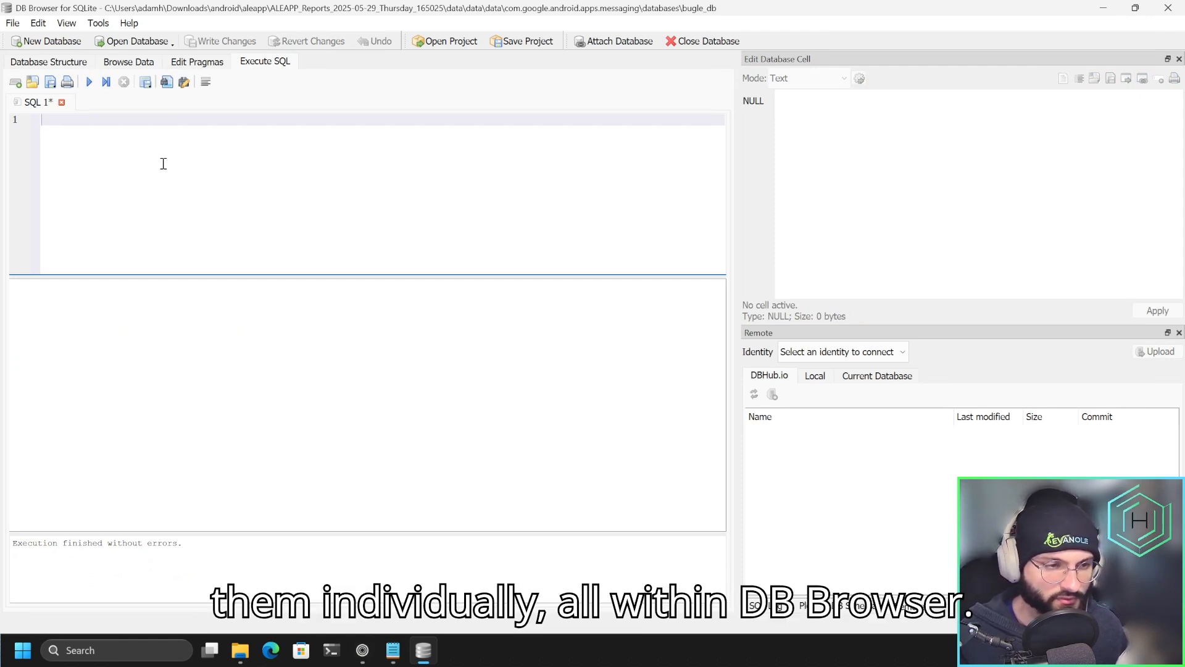
{"action": "type", "text": "SELECT parts.\"timestamp\",\"text\" FROM parts WHERE parts.conversation_id = 4 ORDER BY parts.timestamp ASC;"}
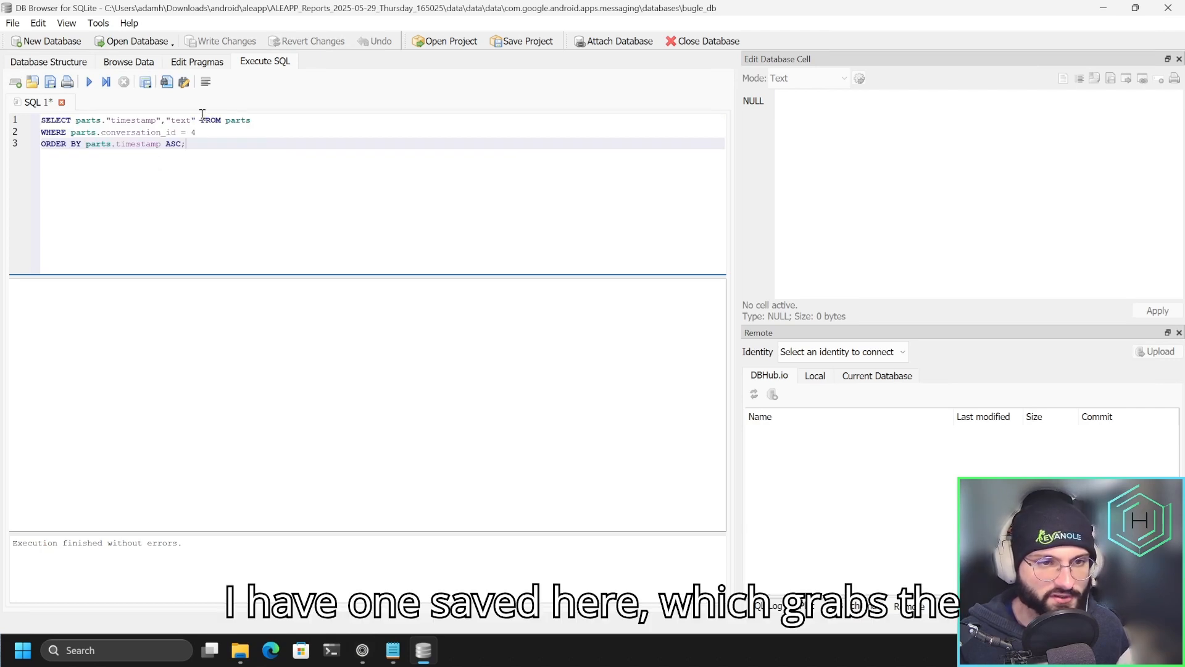
{"action": "left_click_drag", "start_coordinate": [98, 121], "coordinate": [227, 121]}
{"action": "left_click", "coordinate": [250, 121]}
{"action": "left_click", "coordinate": [243, 122]}
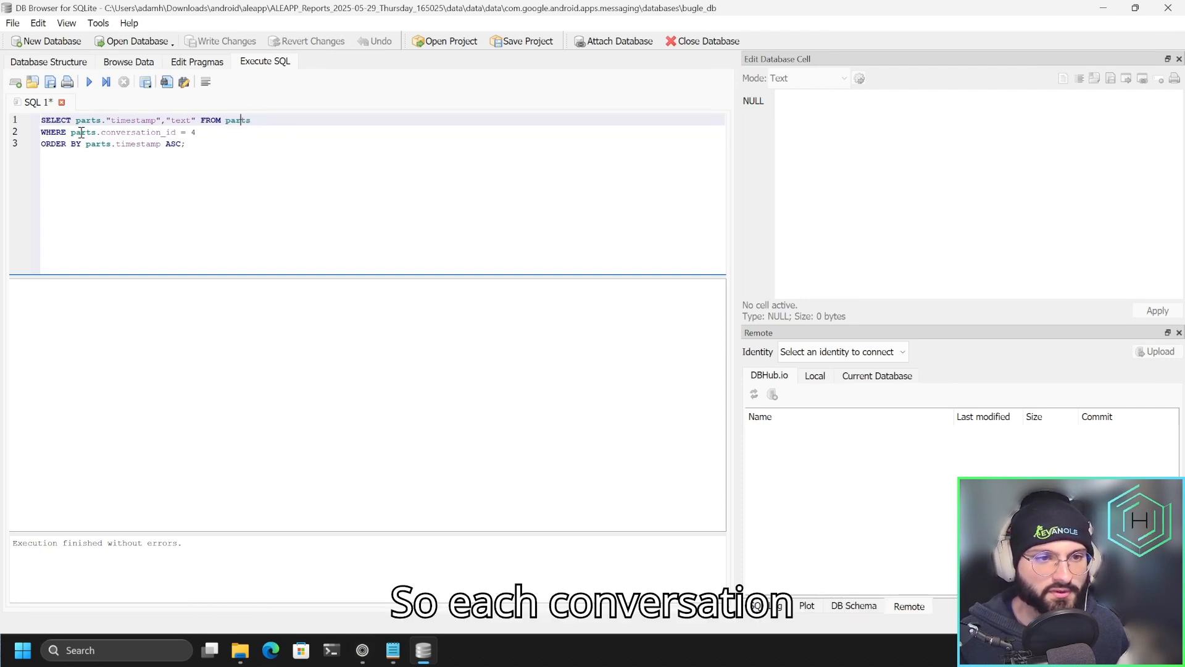
{"action": "left_click_drag", "start_coordinate": [67, 132], "coordinate": [147, 133]}
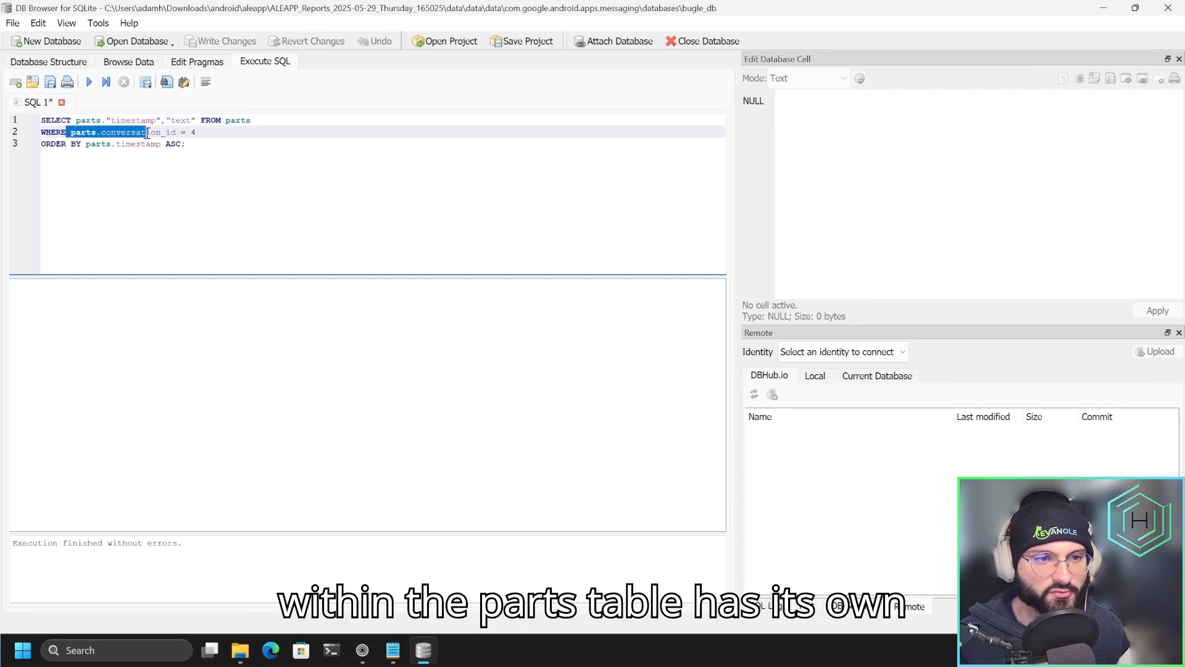
{"action": "left_click", "coordinate": [195, 133]}
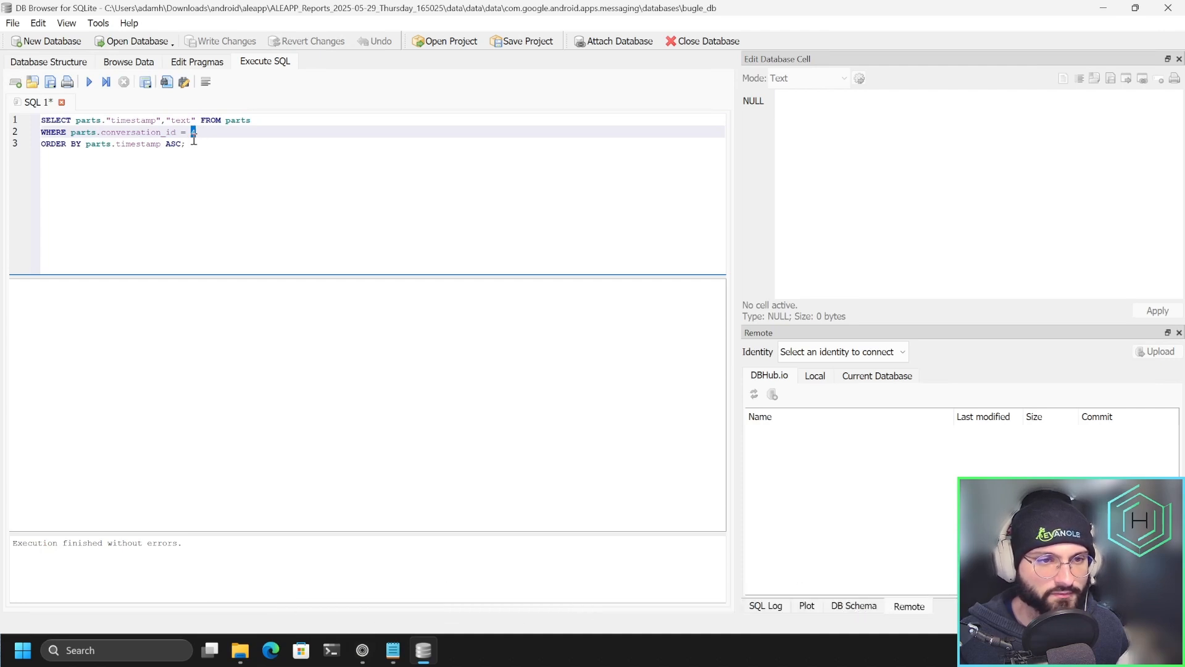
{"action": "left_click", "coordinate": [92, 146]}
{"action": "left_click_drag", "start_coordinate": [46, 144], "coordinate": [188, 146]}
{"action": "left_click", "coordinate": [182, 146]}
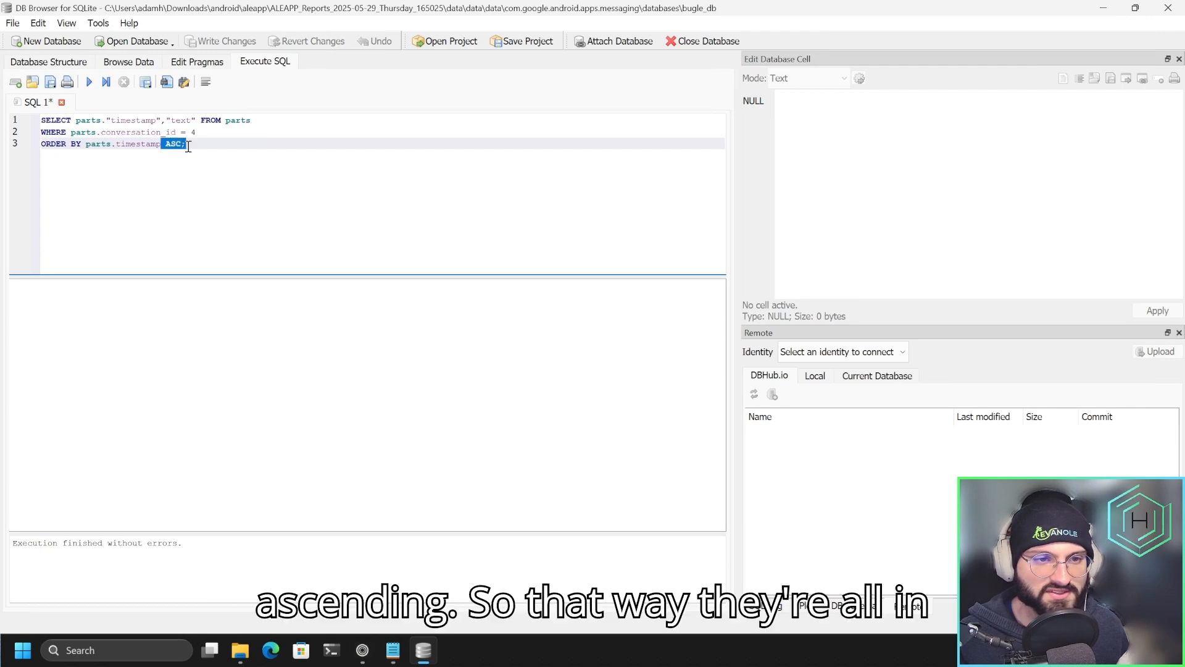
{"action": "left_click", "coordinate": [171, 172]}
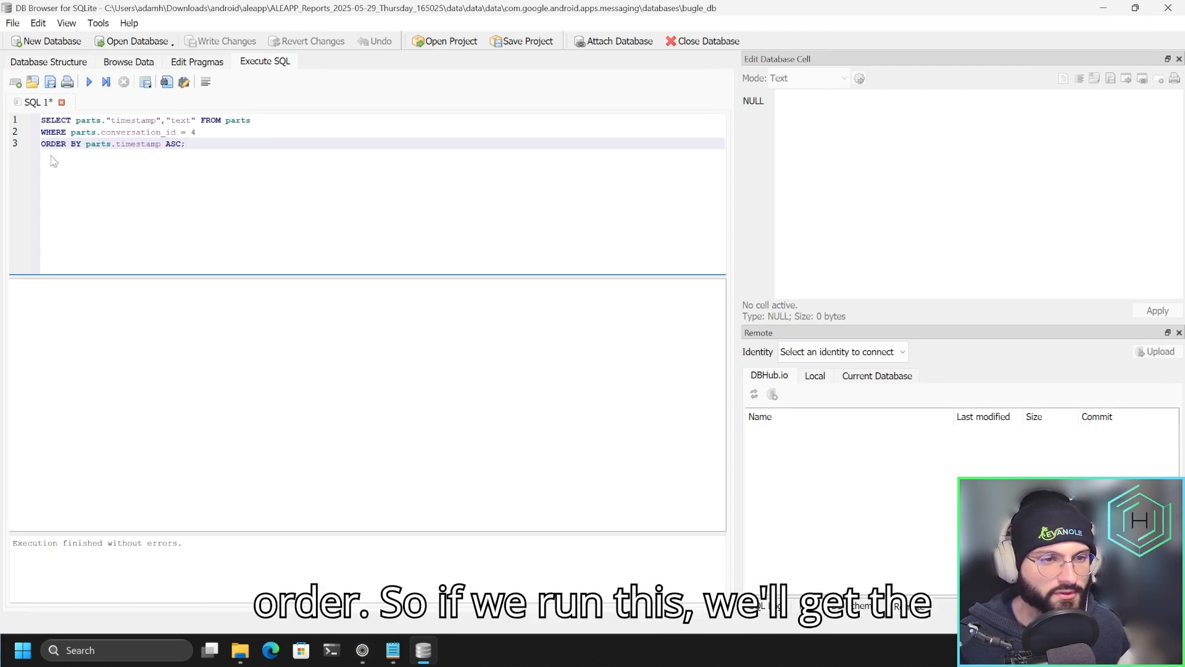
{"action": "left_click", "coordinate": [88, 82]}
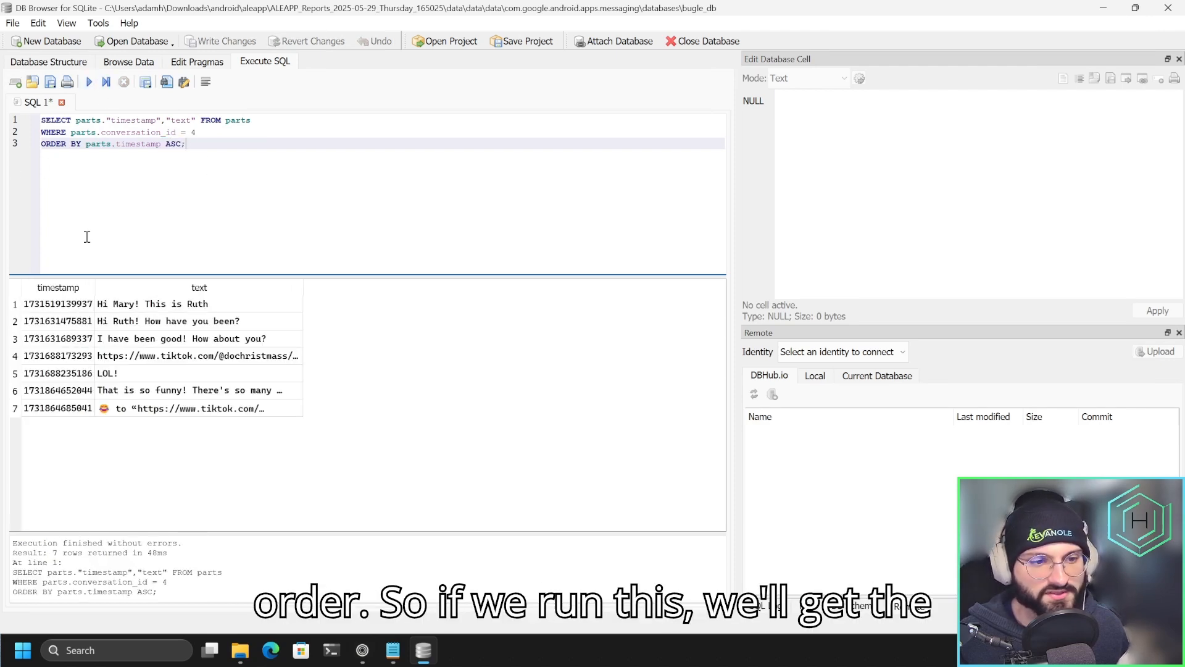
Inspect the raw timestamp and the message text in the first row of the query results.
{"action": "left_click", "coordinate": [47, 306]}
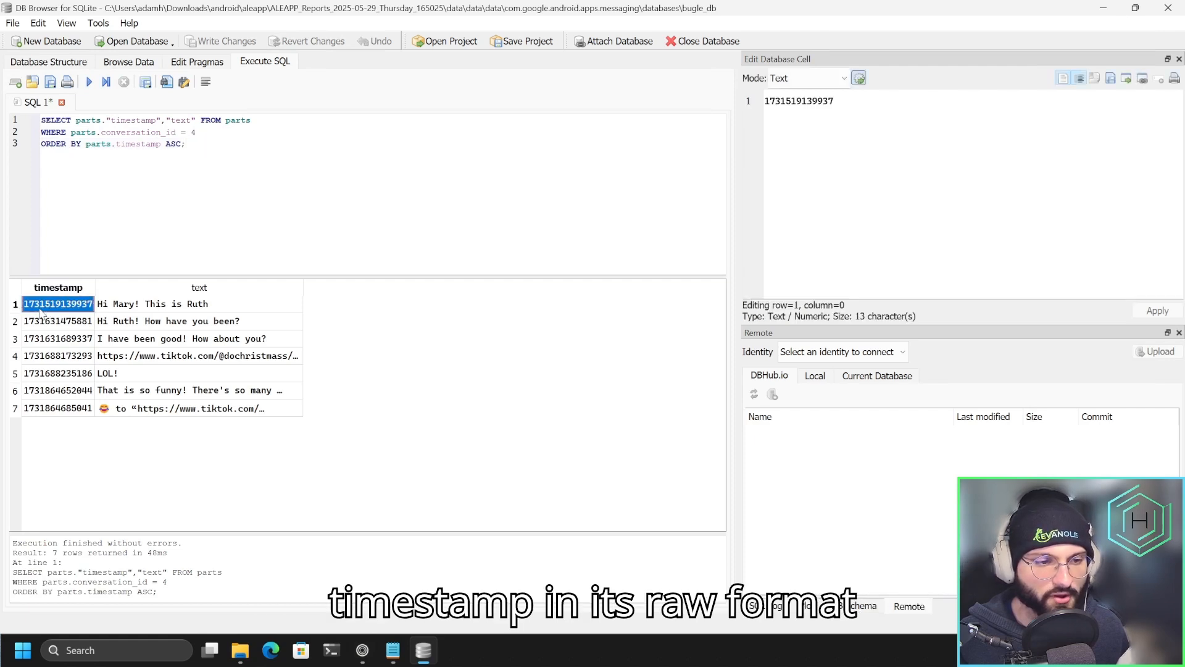
{"action": "left_click", "coordinate": [131, 309]}
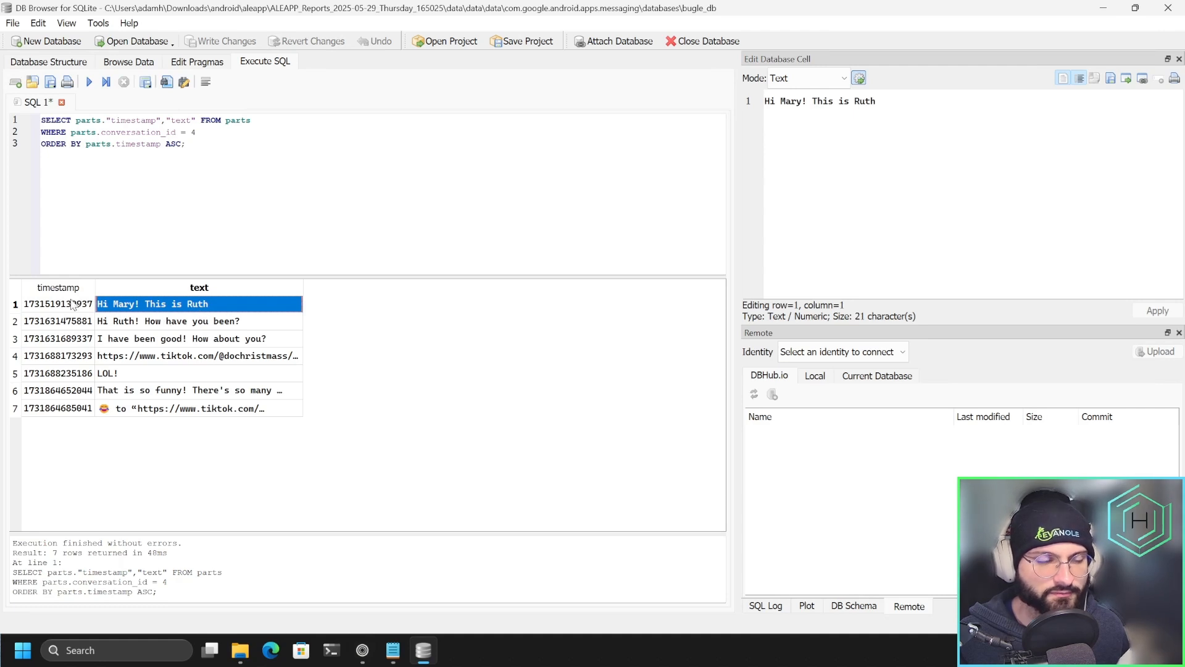
{"action": "left_click", "coordinate": [28, 308]}
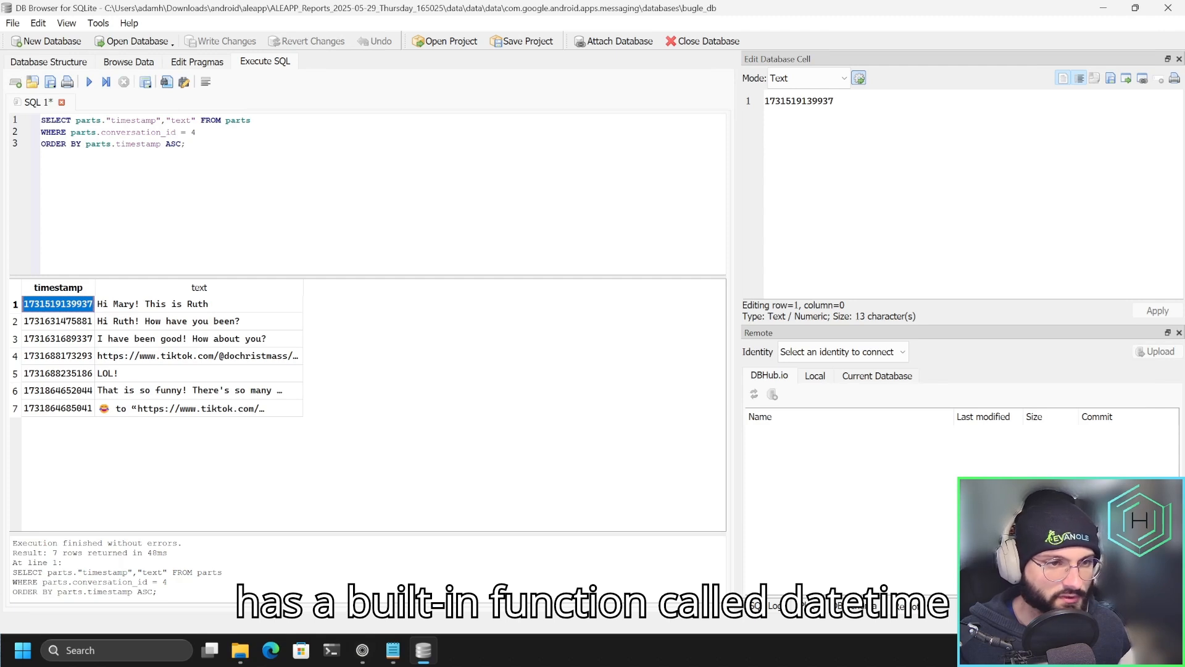
Replace parts."timestamp" in the SELECT clause with datetime(parts."timestamp"/1000,'unixepoch') and execute the query.
{"action": "left_click", "coordinate": [75, 120]}
{"action": "left_click_drag", "start_coordinate": [76, 120], "coordinate": [163, 121]}
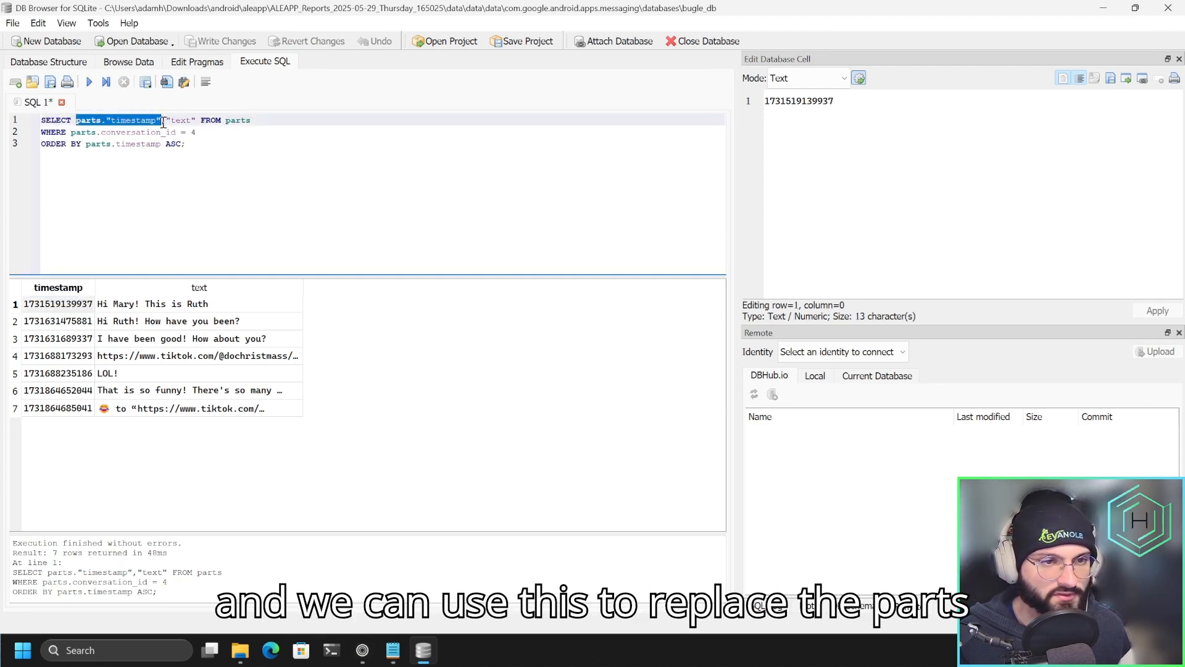
{"action": "type", "text": "datetime(parts.\"timestamp\"/1000,'unixepoch')"}
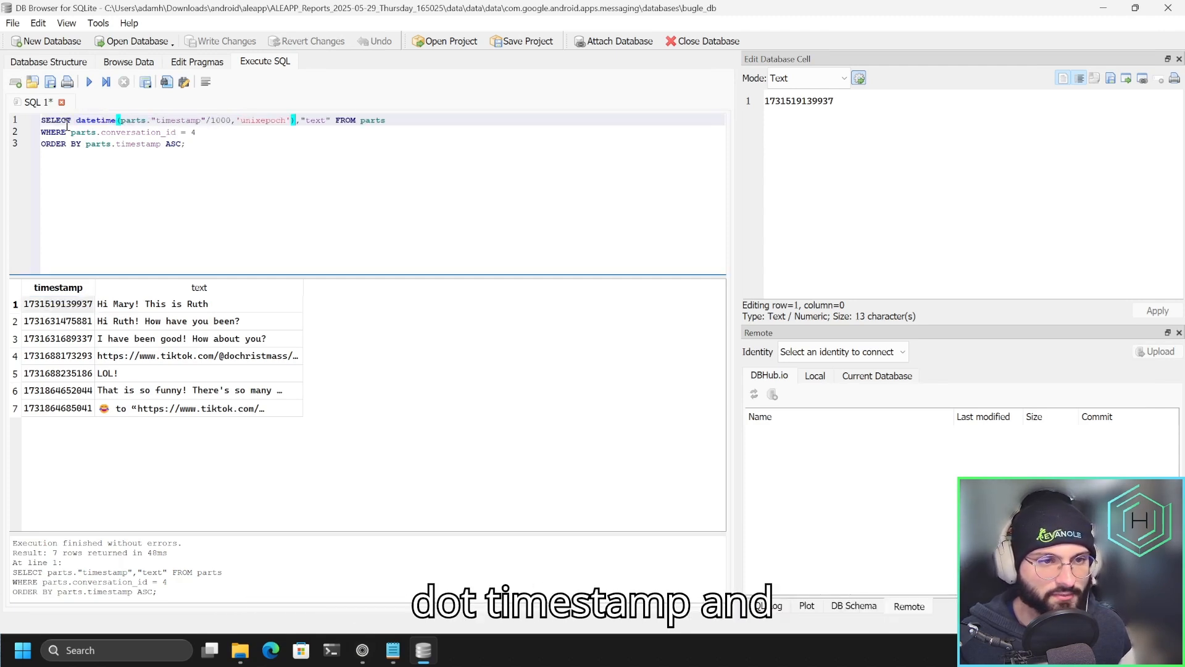
{"action": "left_click_drag", "start_coordinate": [121, 121], "coordinate": [205, 124]}
{"action": "left_click", "coordinate": [211, 122]}
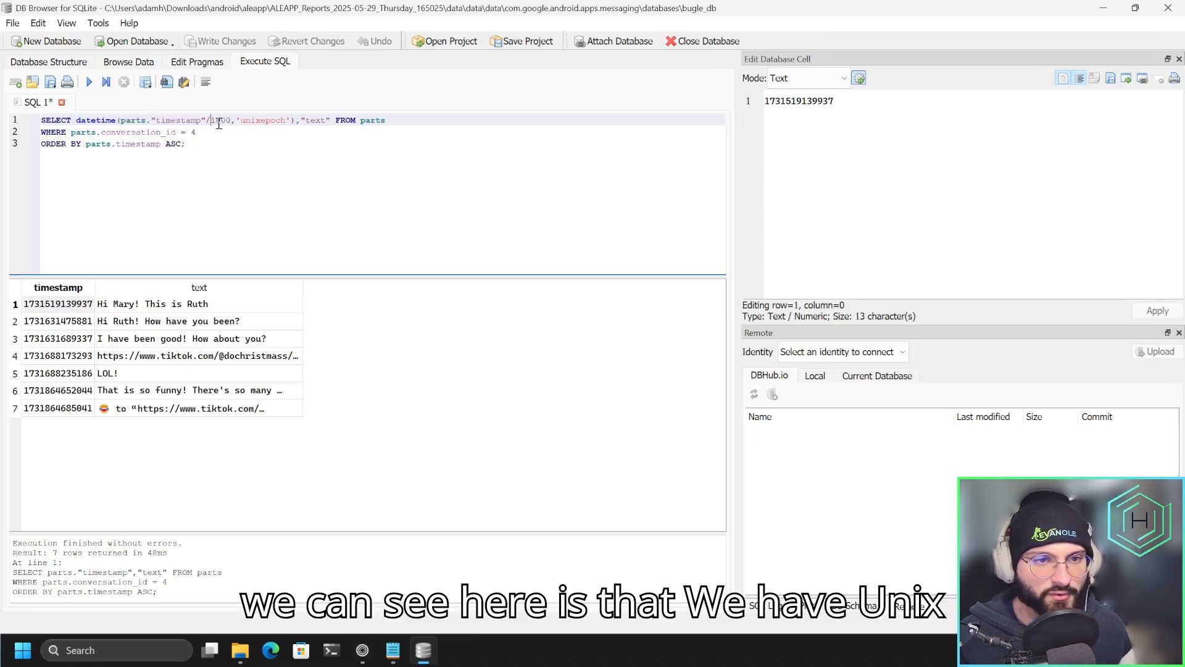
{"action": "double_click", "coordinate": [220, 121]}
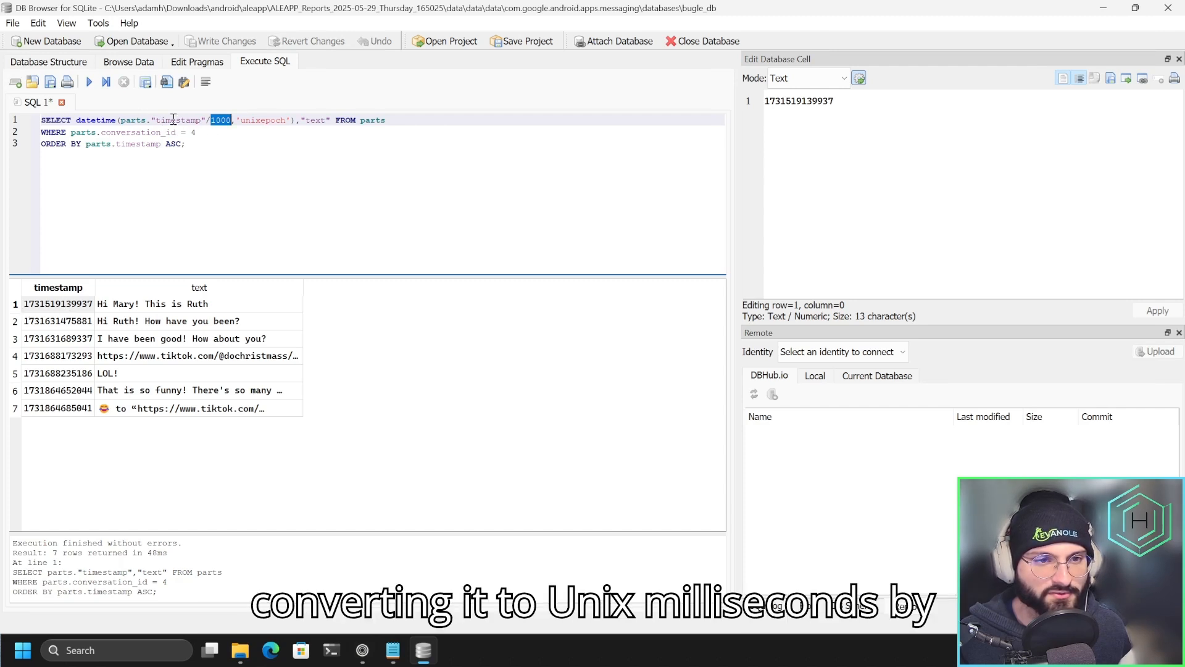
{"action": "left_click", "coordinate": [237, 121]}
{"action": "left_click_drag", "start_coordinate": [237, 121], "coordinate": [291, 122]}
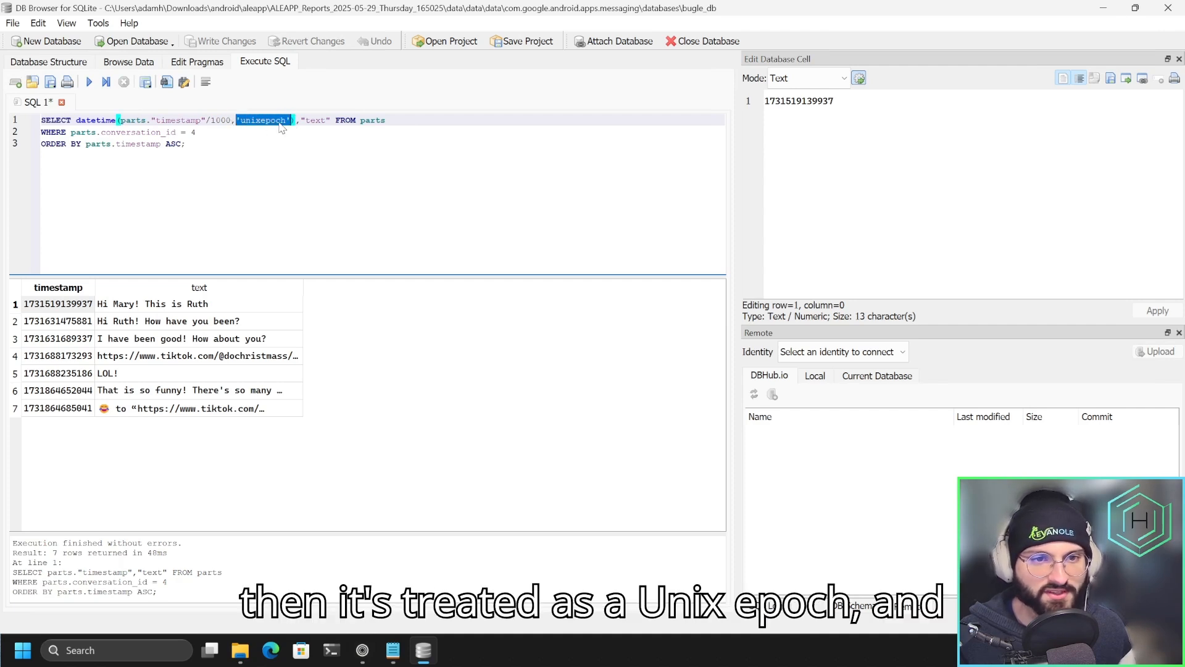
{"action": "left_click", "coordinate": [278, 124]}
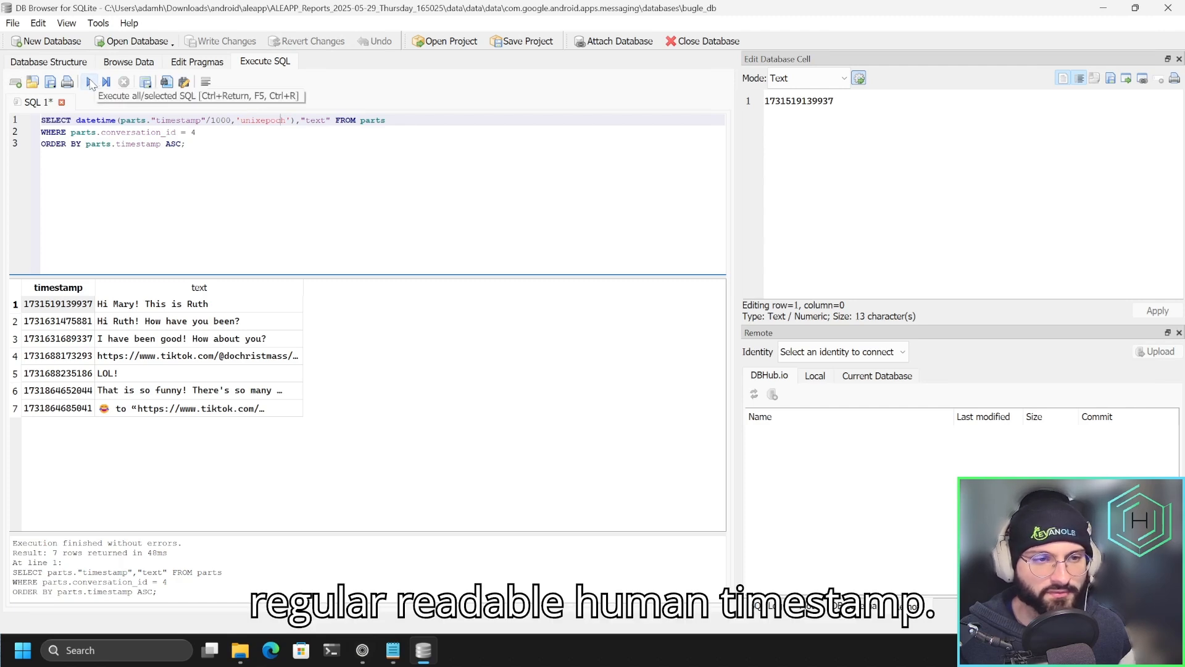
{"action": "left_click", "coordinate": [89, 82]}
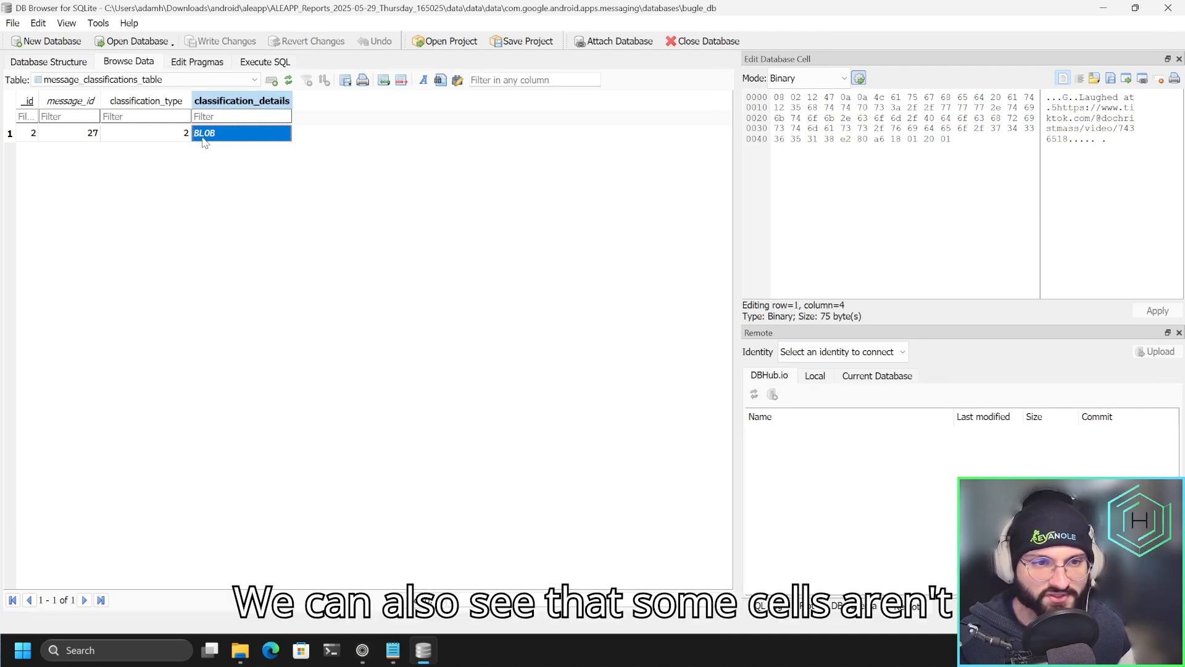
Inspect the classification_details BLOB in message_classifications_table as binary data, selecting the URL in its text representation.
{"action": "left_click", "coordinate": [167, 136]}
{"action": "left_click", "coordinate": [225, 137]}
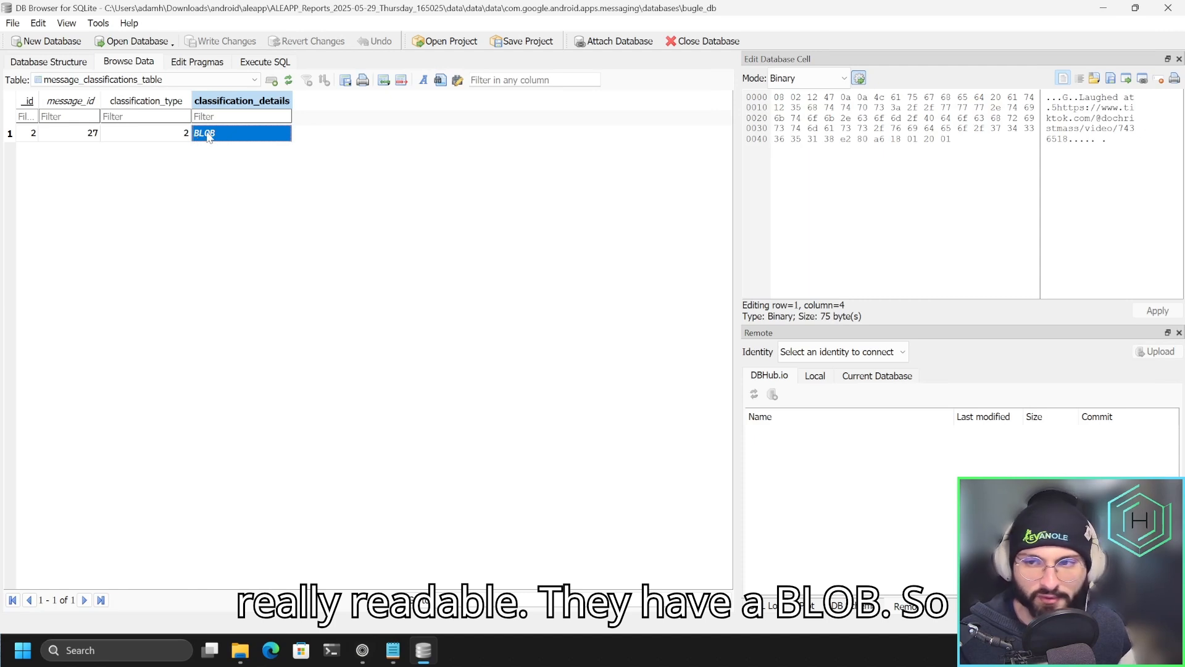
{"action": "left_click_drag", "start_coordinate": [777, 97], "coordinate": [953, 141]}
{"action": "left_click", "coordinate": [966, 148]}
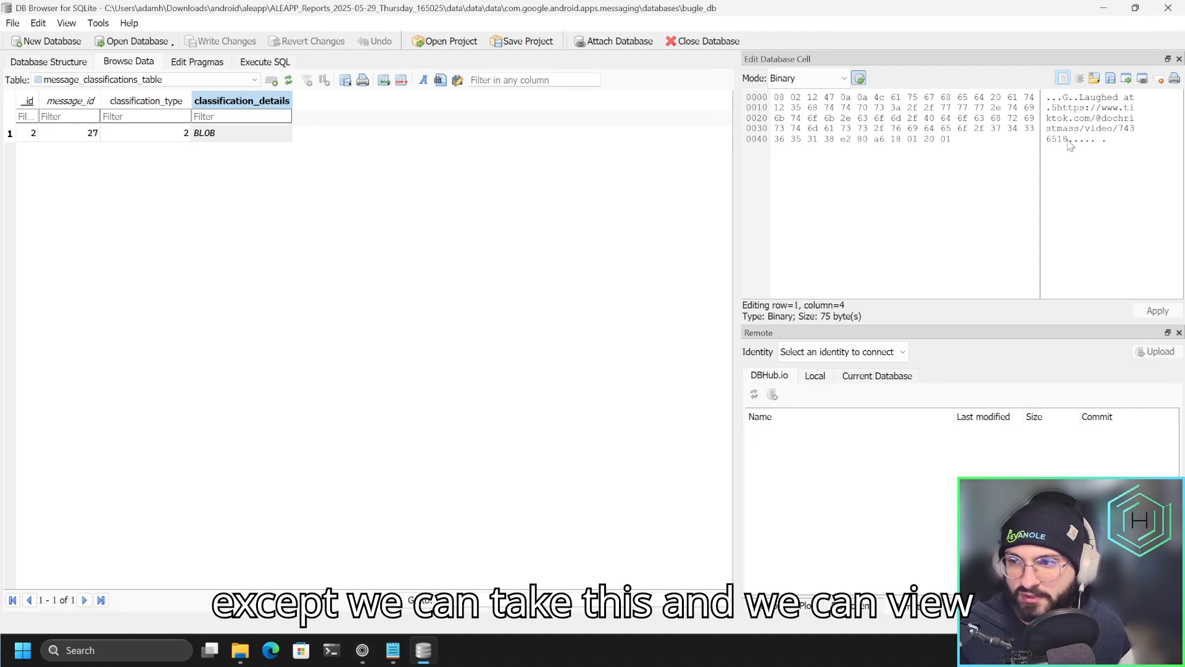
{"action": "left_click_drag", "start_coordinate": [1066, 140], "coordinate": [1062, 108]}
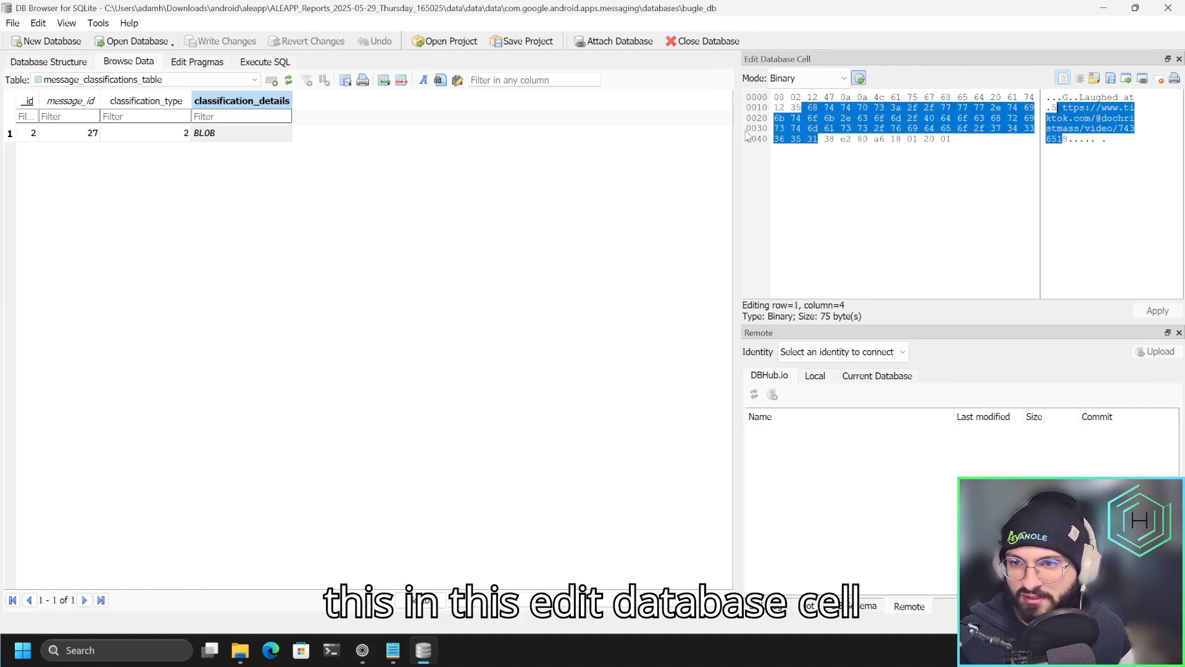
{"action": "left_click", "coordinate": [1059, 108]}
{"action": "left_click_drag", "start_coordinate": [1059, 109], "coordinate": [1068, 140]}
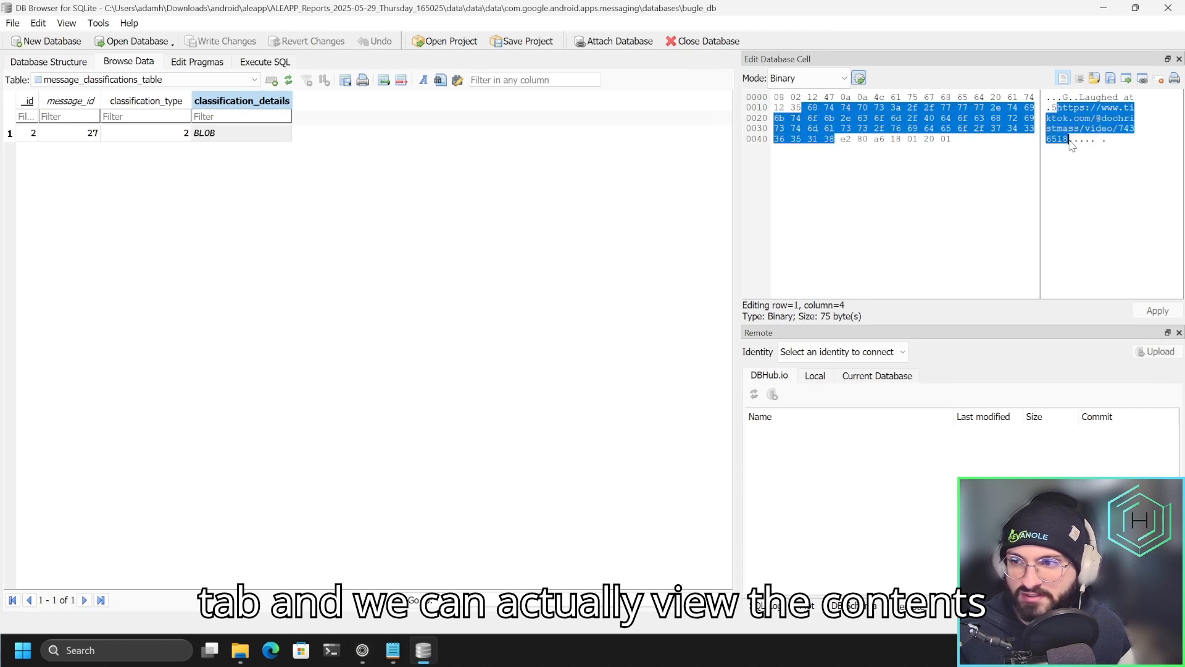
Open the BLOB's data in the external application ImHex just once, and select all of its bytes in the hex editor.
{"action": "left_click", "coordinate": [1127, 79]}
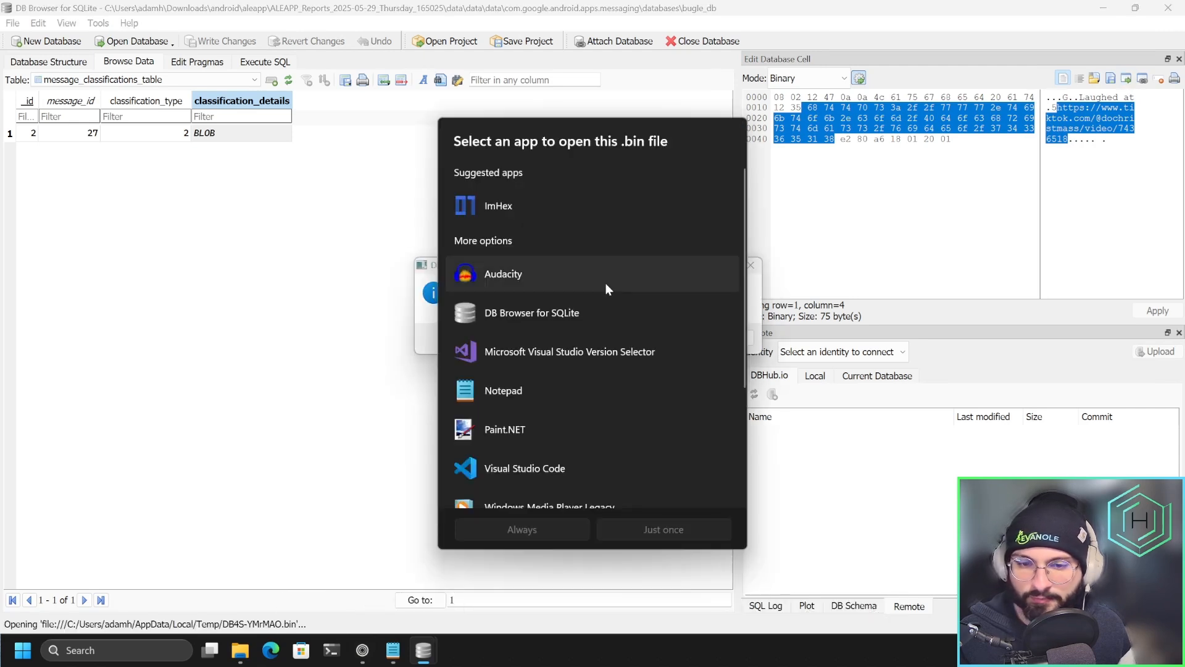
{"action": "left_click", "coordinate": [527, 214]}
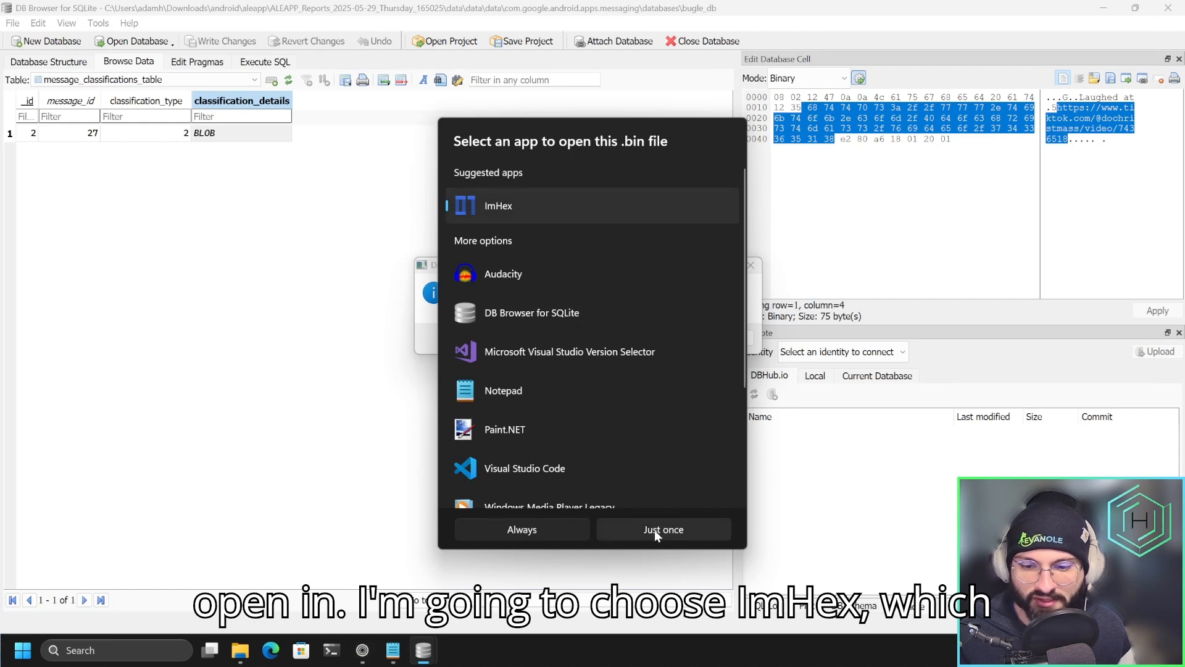
{"action": "left_click", "coordinate": [654, 529]}
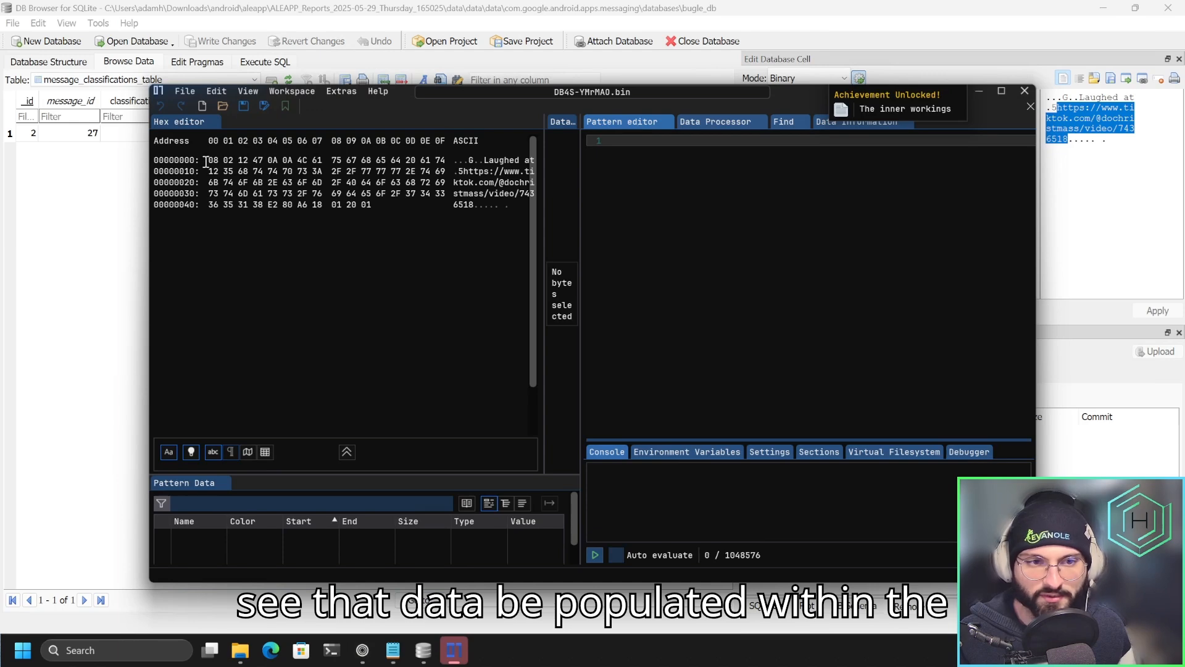
{"action": "left_click_drag", "start_coordinate": [205, 161], "coordinate": [366, 208]}
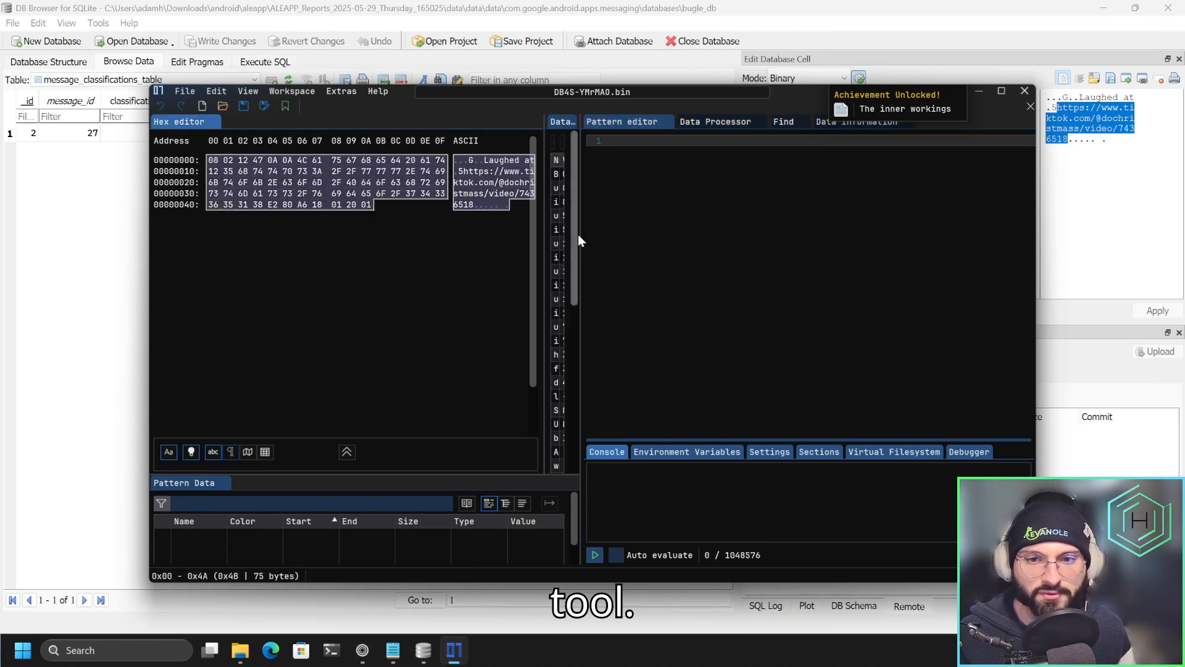